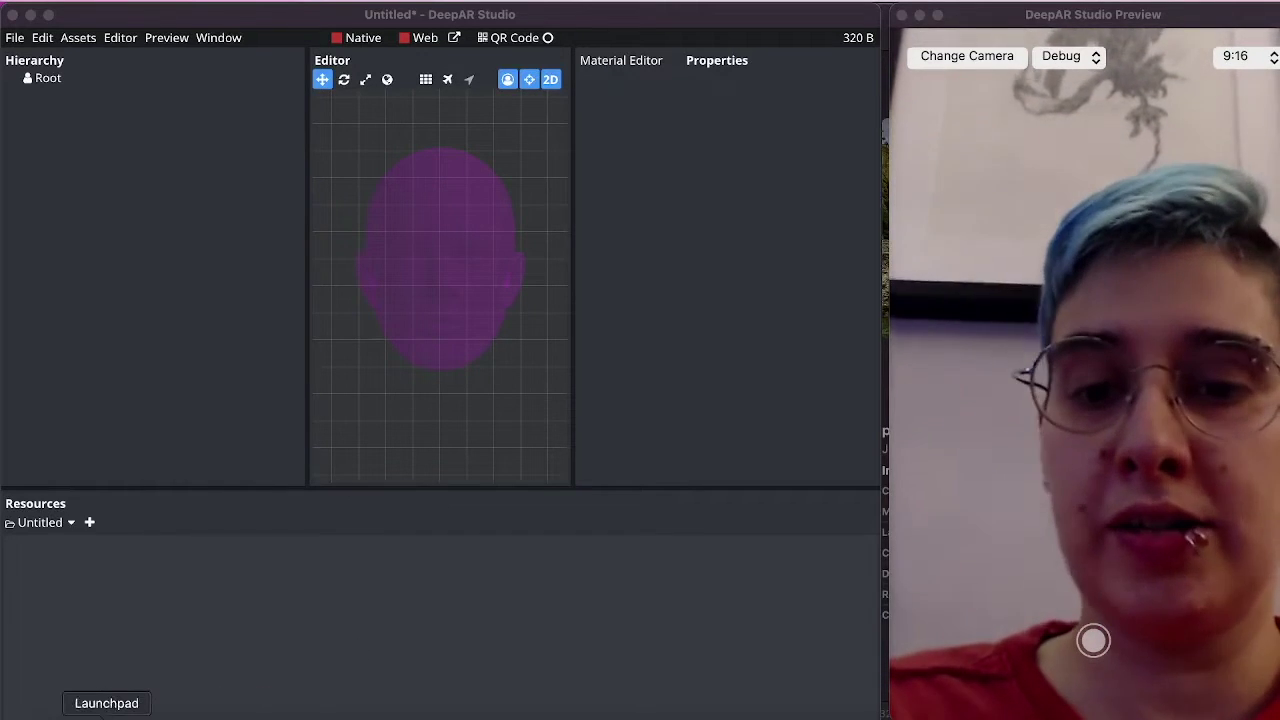
View pexels-pixabay-247474.jpg (2201×1467) from the AspectRatio folder, then drag it into Resources
left_click(61, 714)
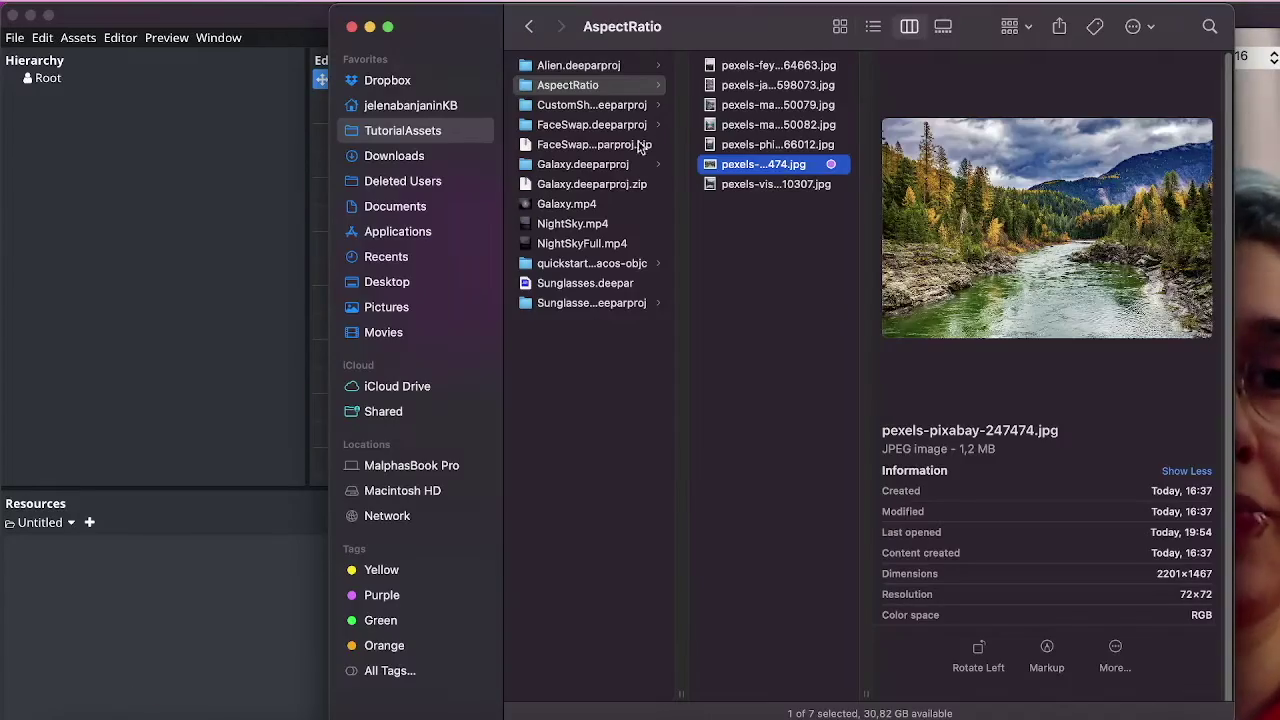
double_click(748, 165)
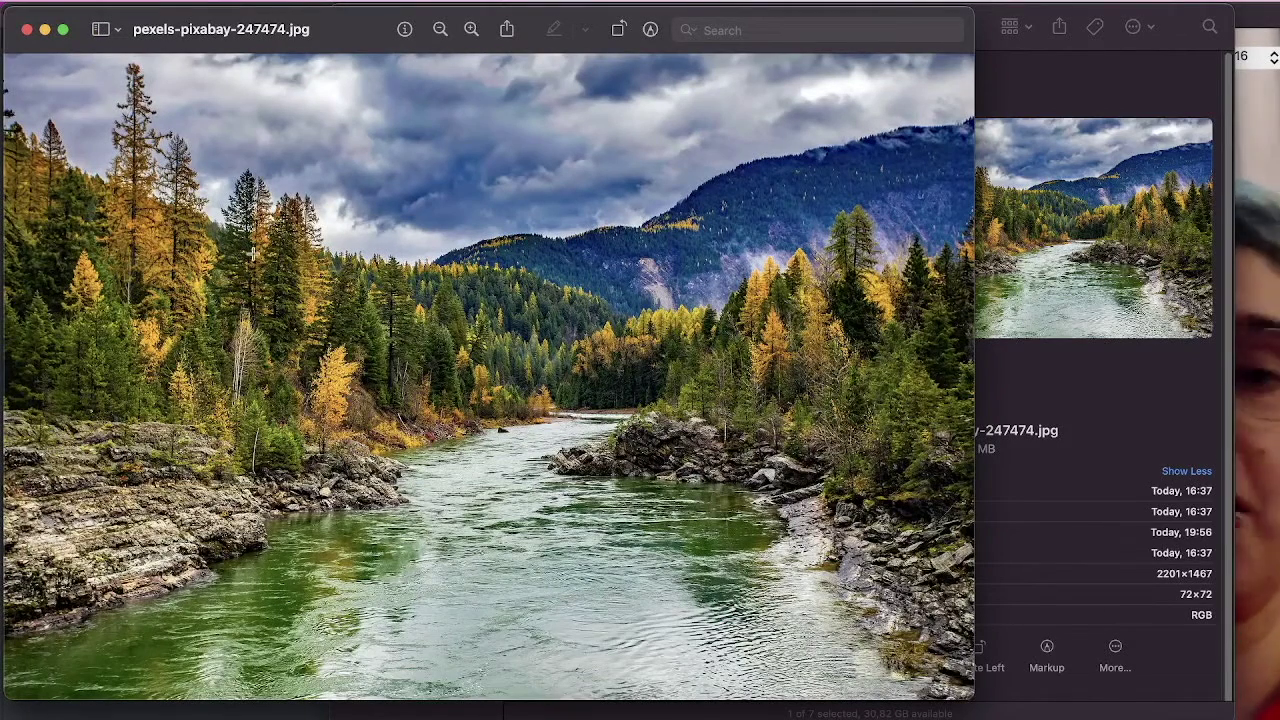
left_click(27, 30)
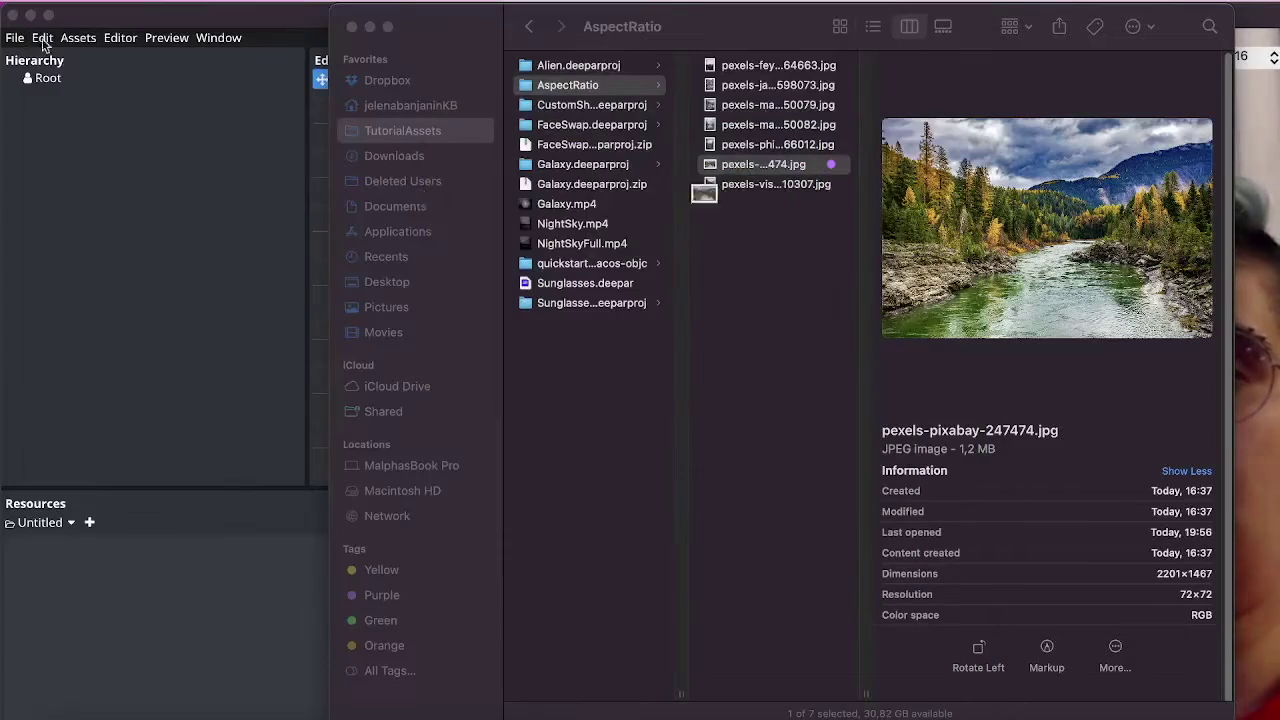
left_click_drag(745, 166, 283, 522)
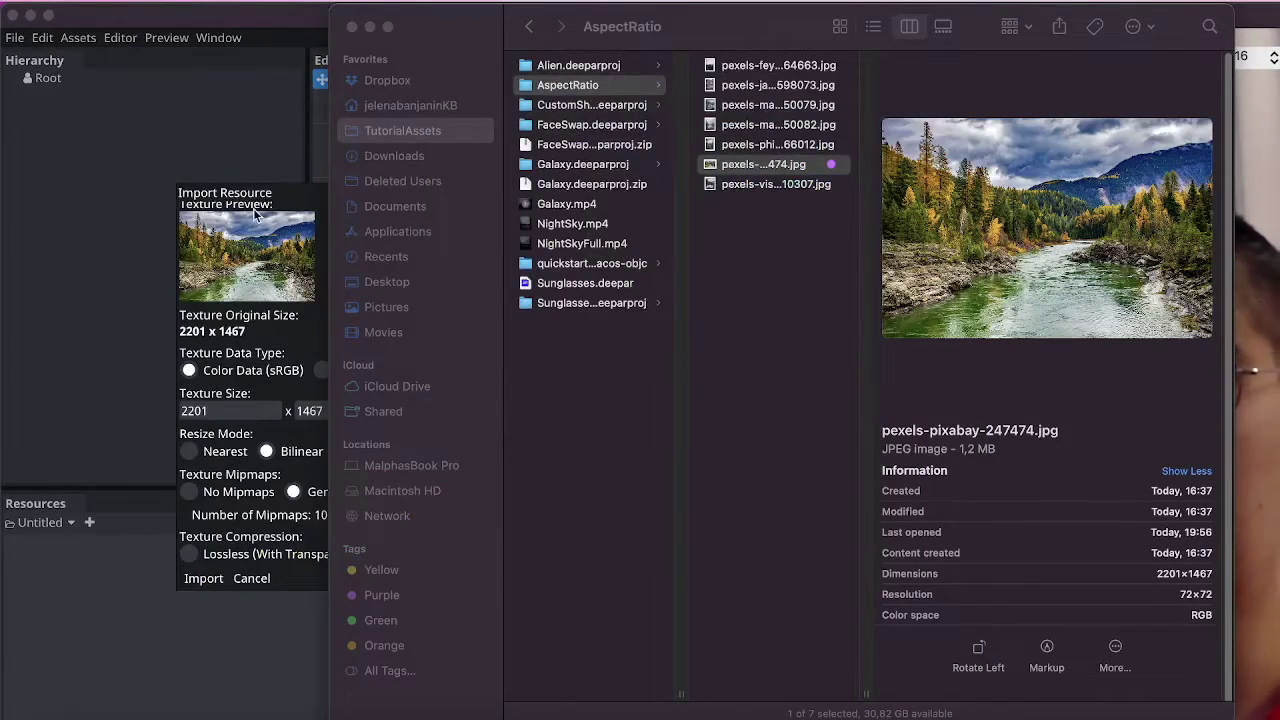
Import the river photo as a texture and add a Quad mesh under Root
left_click(253, 208)
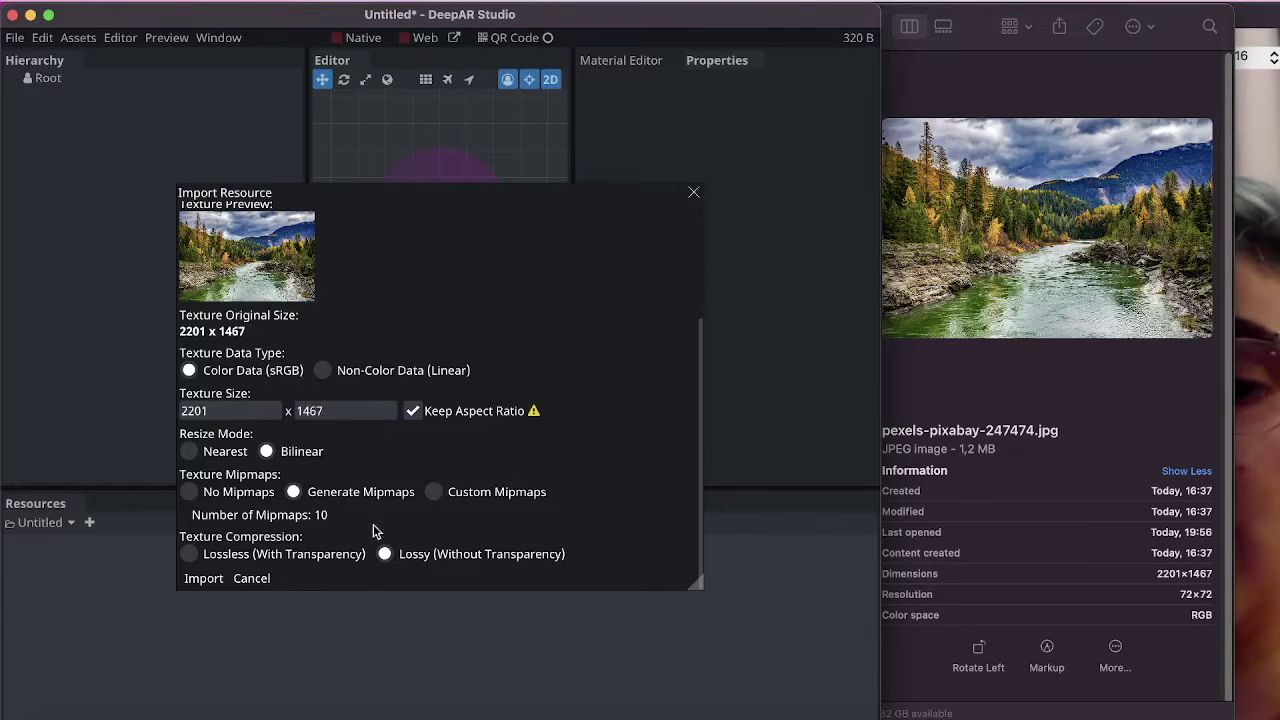
left_click(192, 582)
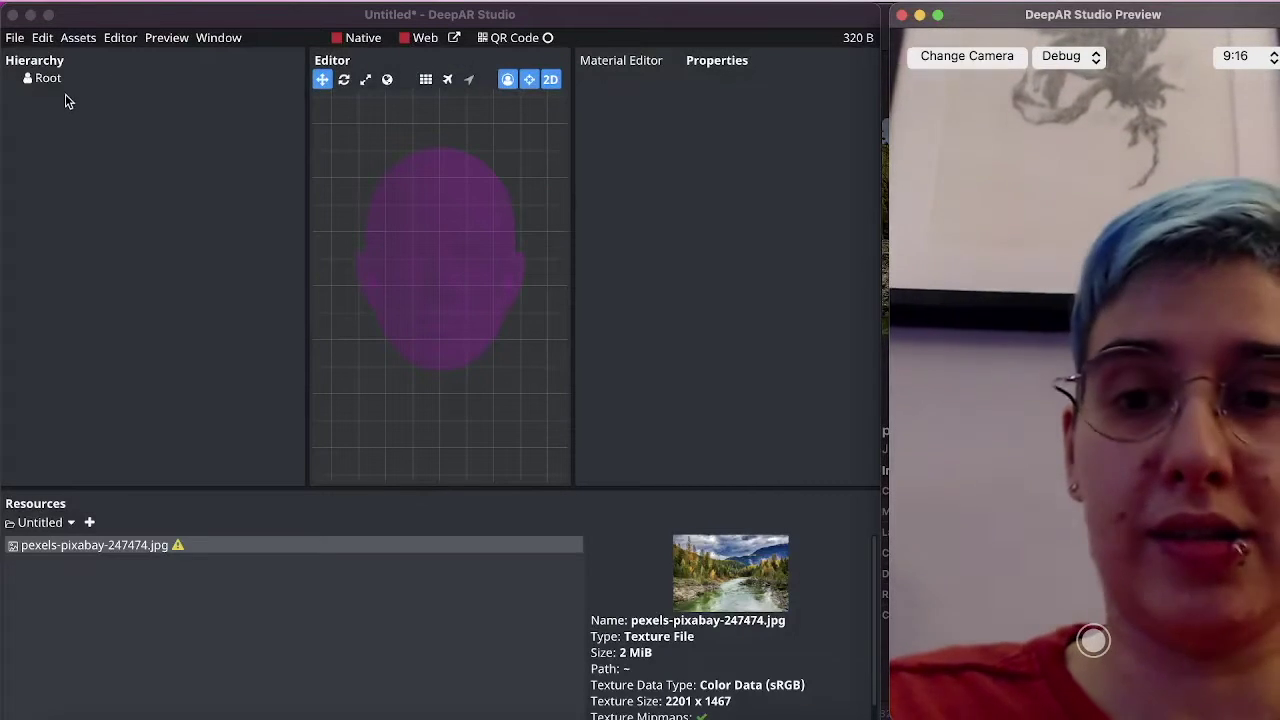
left_click(74, 40)
mouse_move(95, 113)
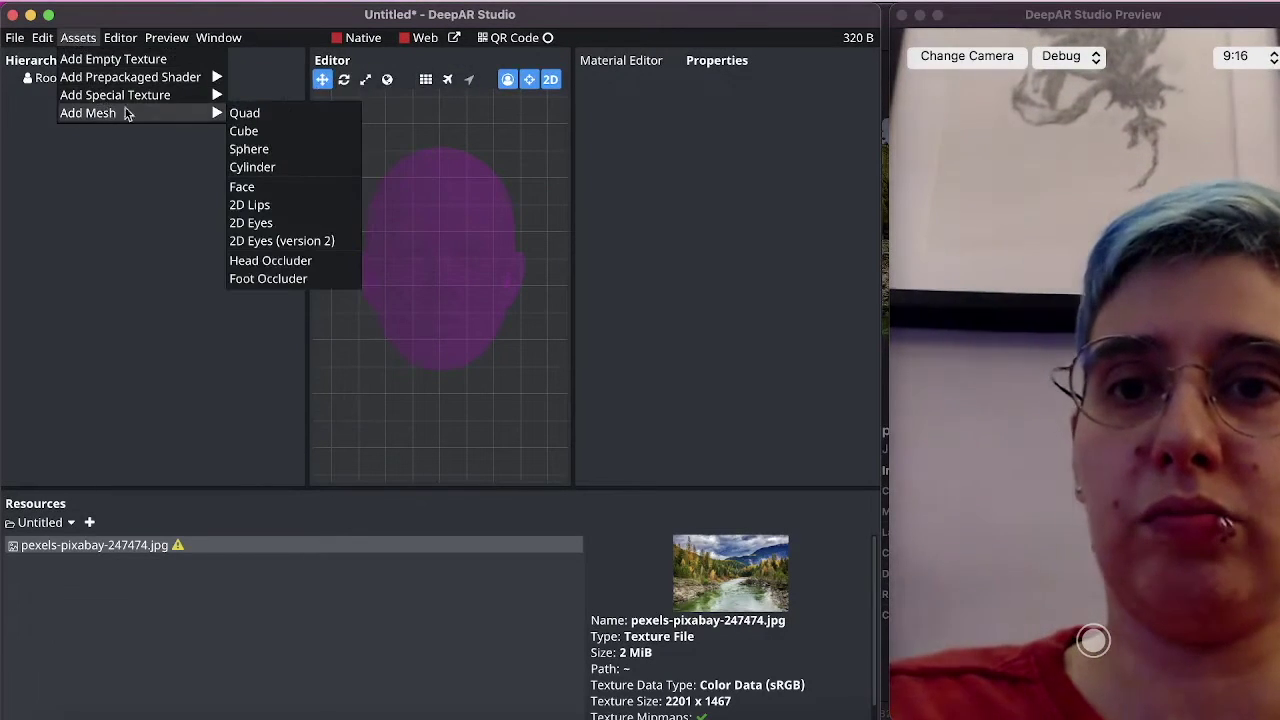
left_click(250, 116)
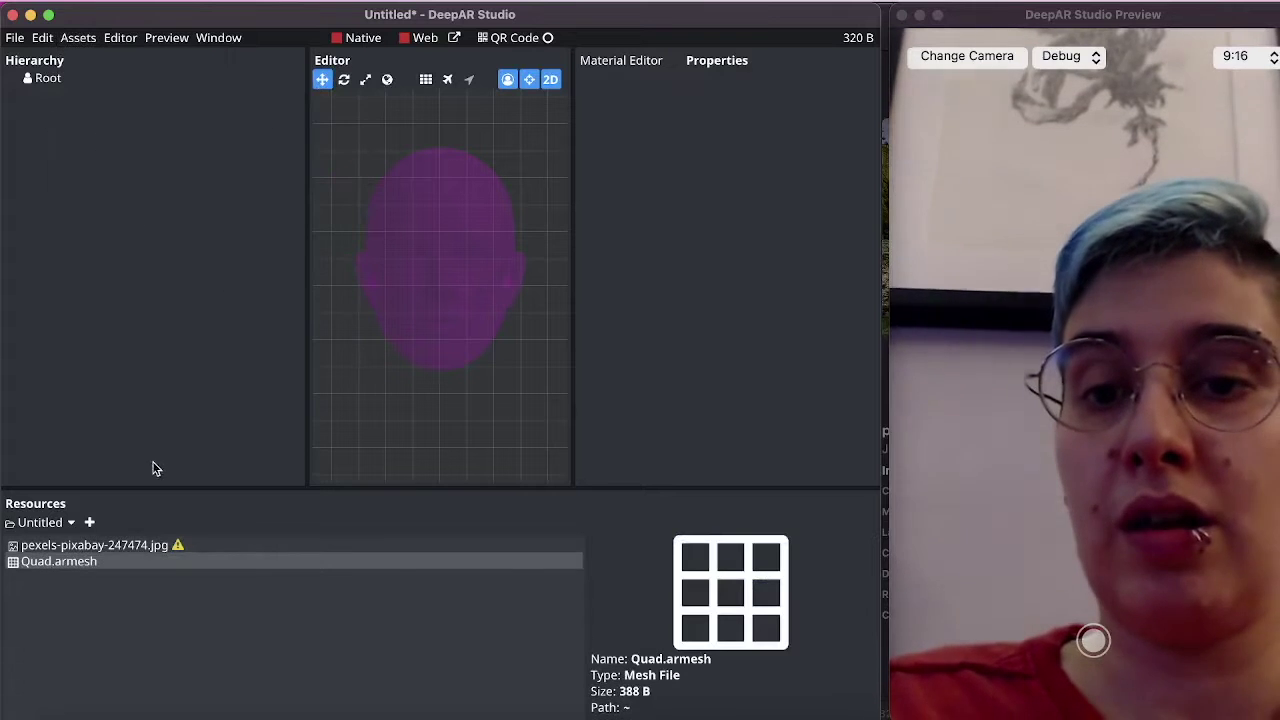
left_click_drag(74, 561, 48, 80)
Give Quad.armesh a new Material.mat using Unlit Texture Color with the river photo texture
left_click(114, 95)
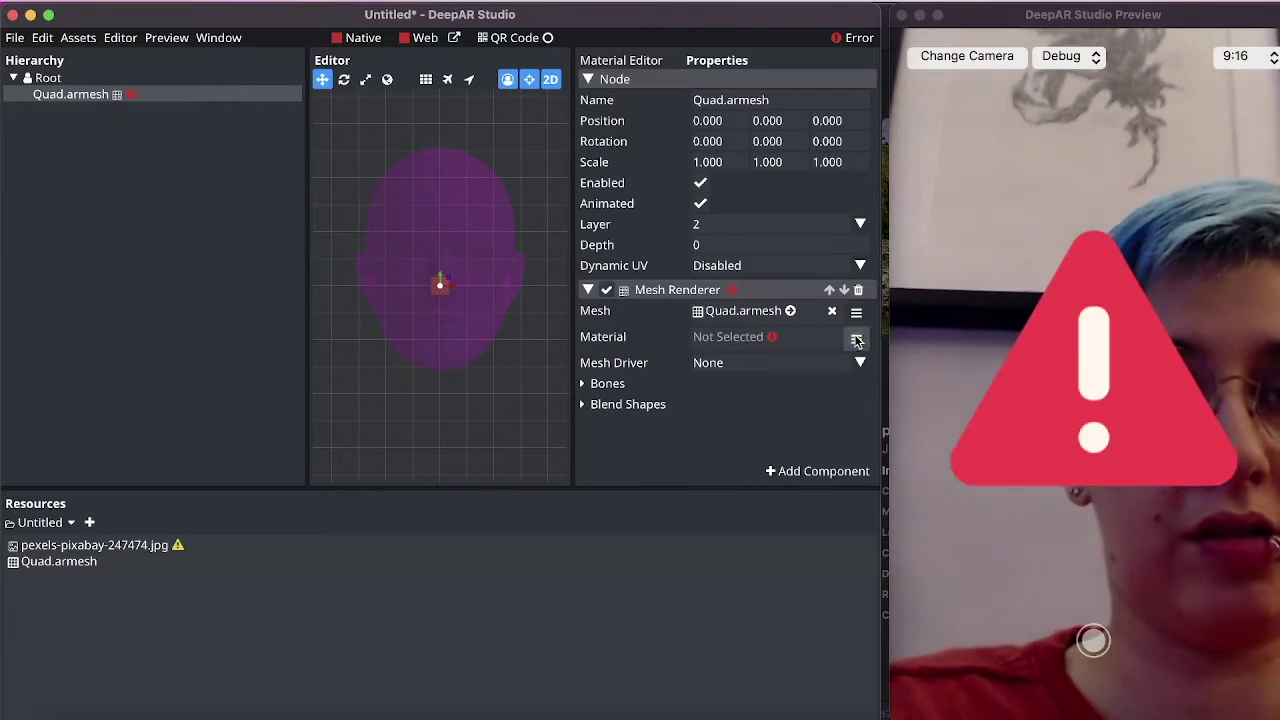
left_click(837, 349)
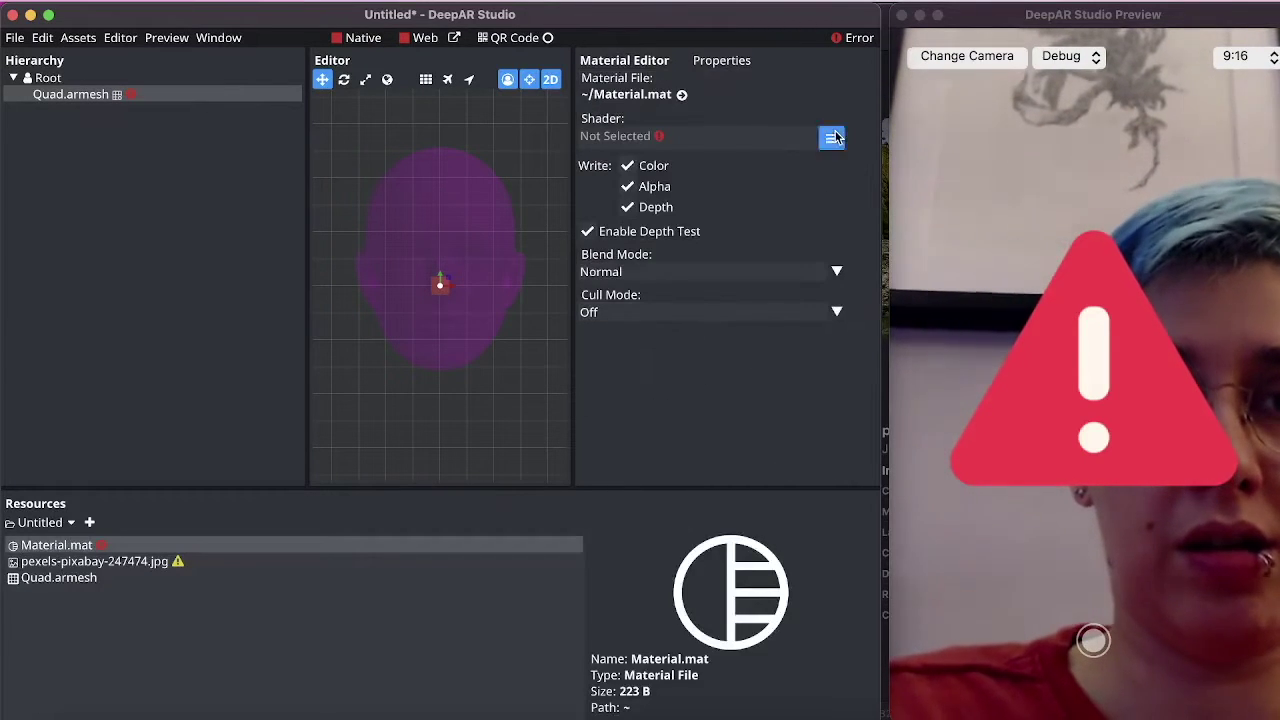
left_click(833, 138)
left_click(769, 248)
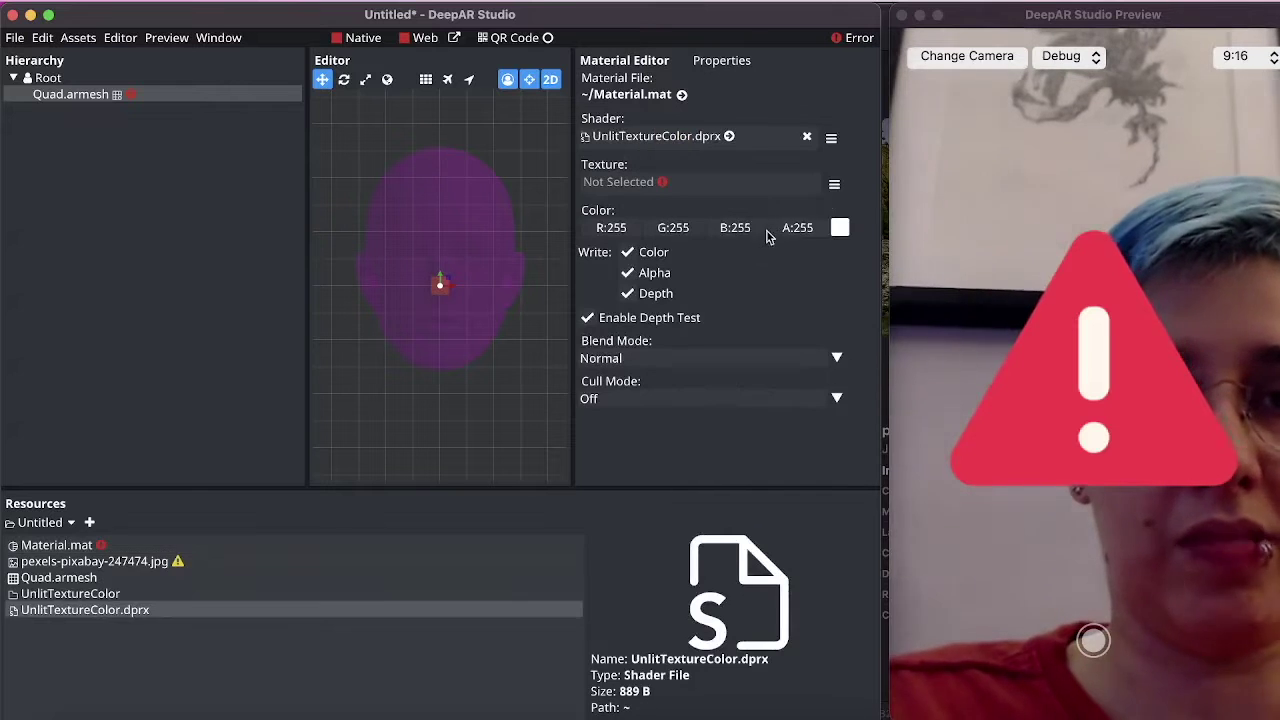
left_click(835, 188)
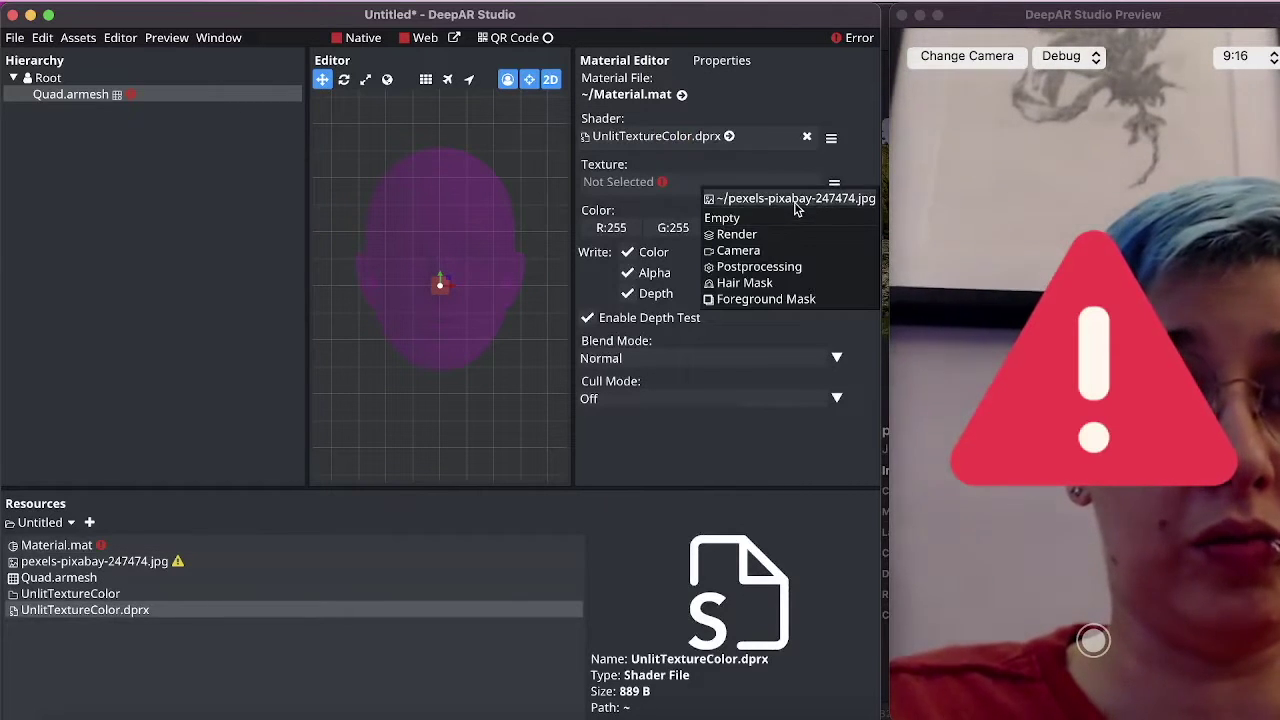
left_click(797, 197)
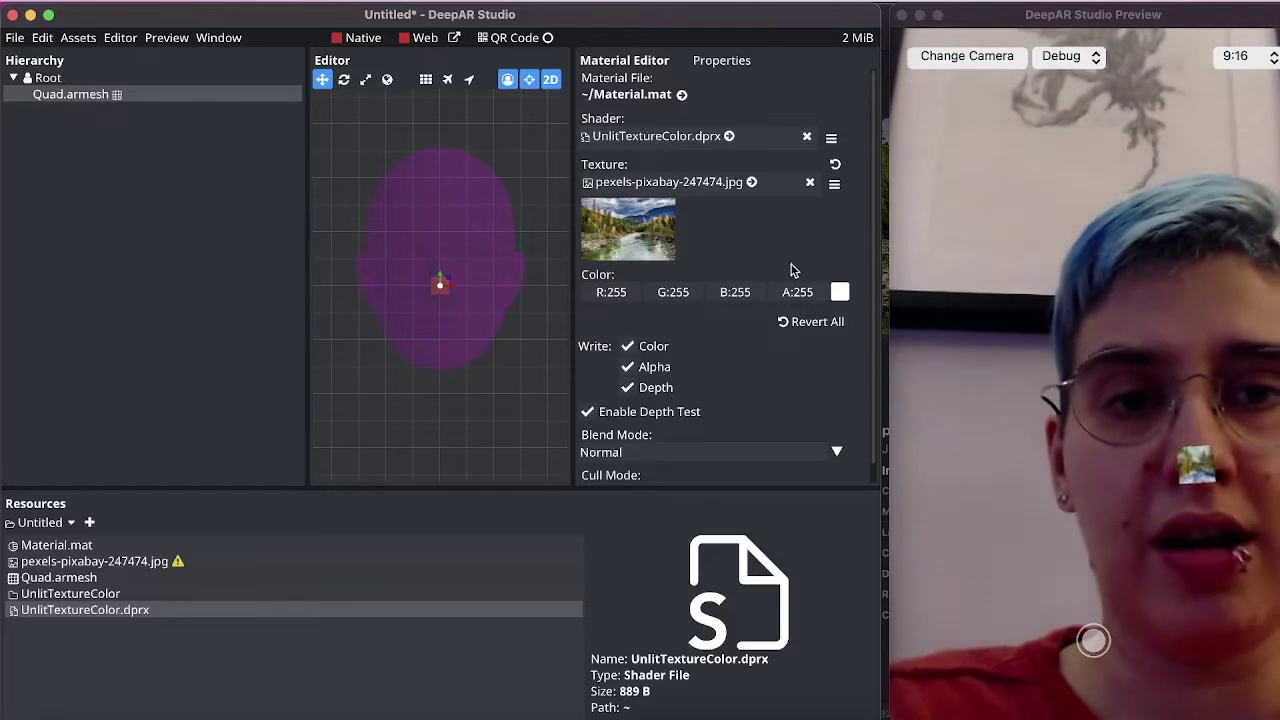
Change the material colour's alpha from 255 to 100
left_click(840, 292)
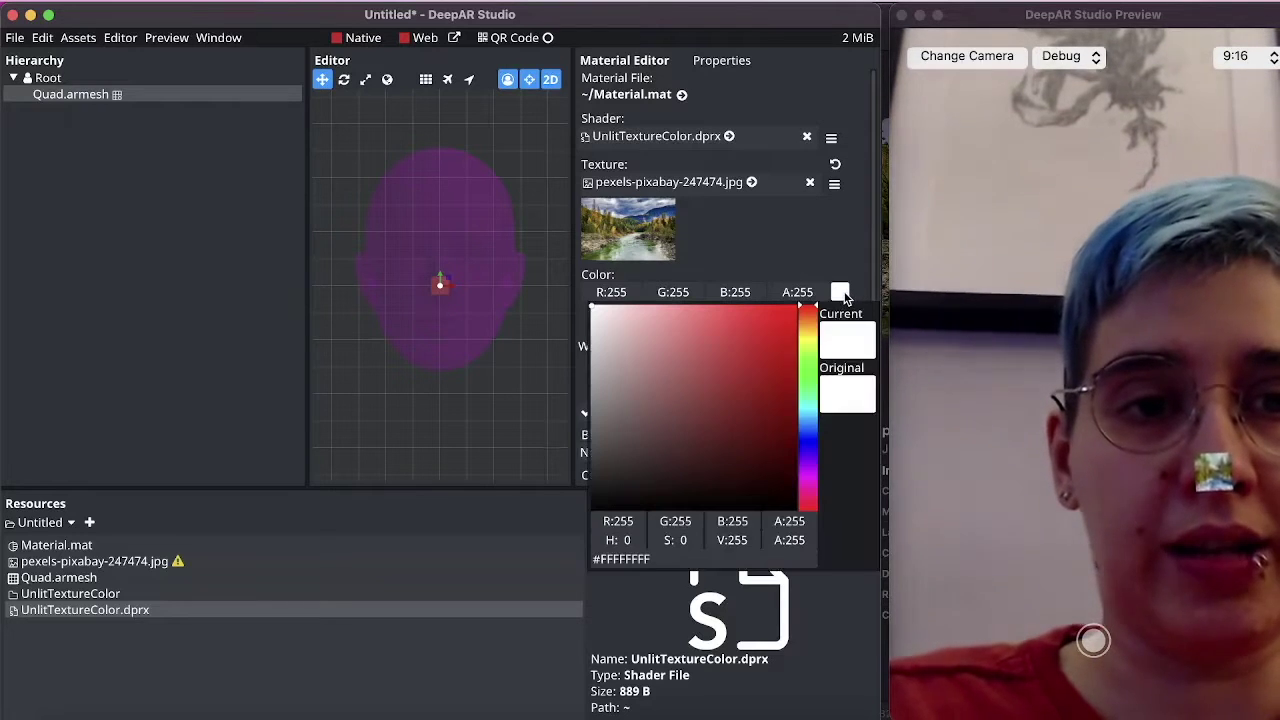
left_click(796, 521)
type("100")
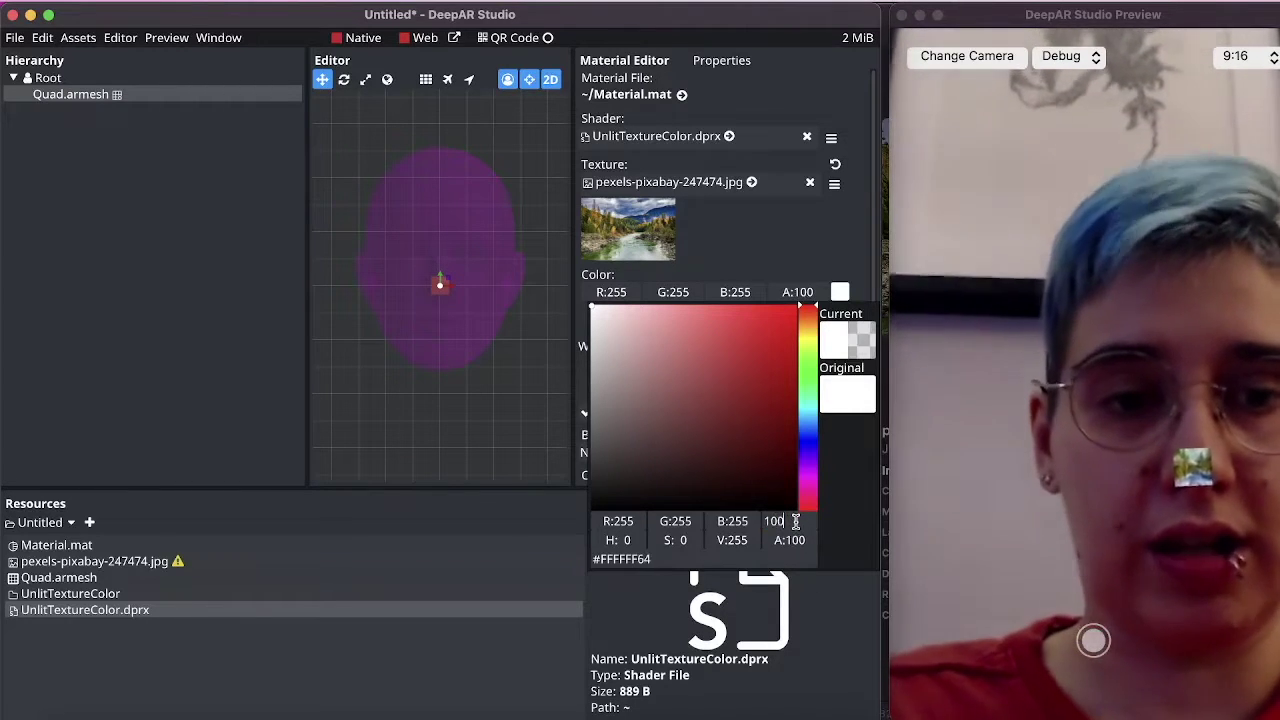
key("Return")
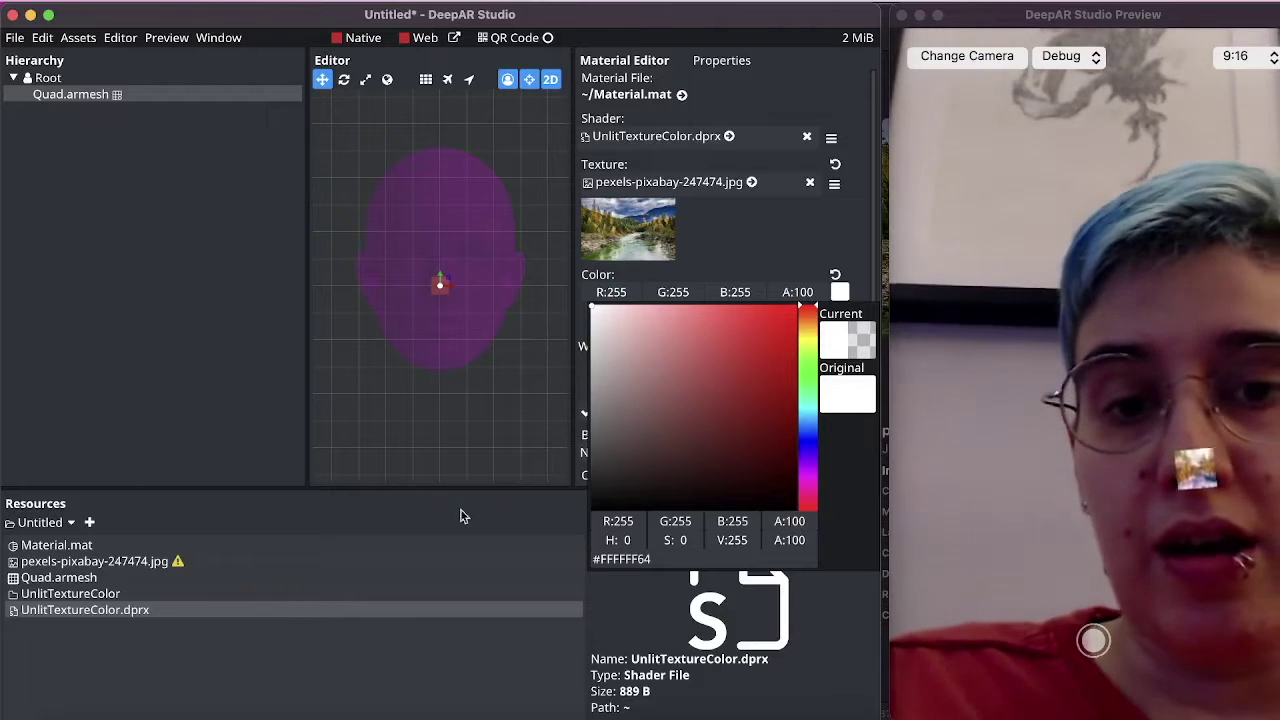
left_click(517, 392)
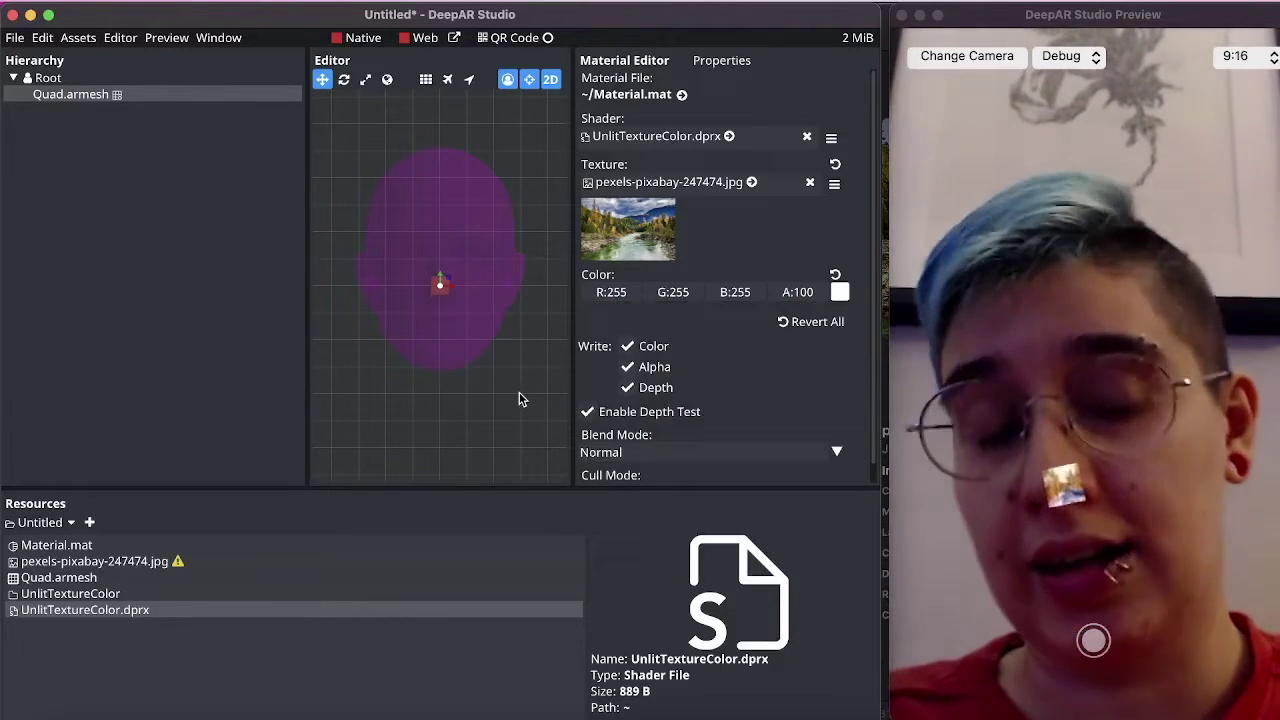
Select Root and open its Space dropdown, currently set to Face
left_click(82, 78)
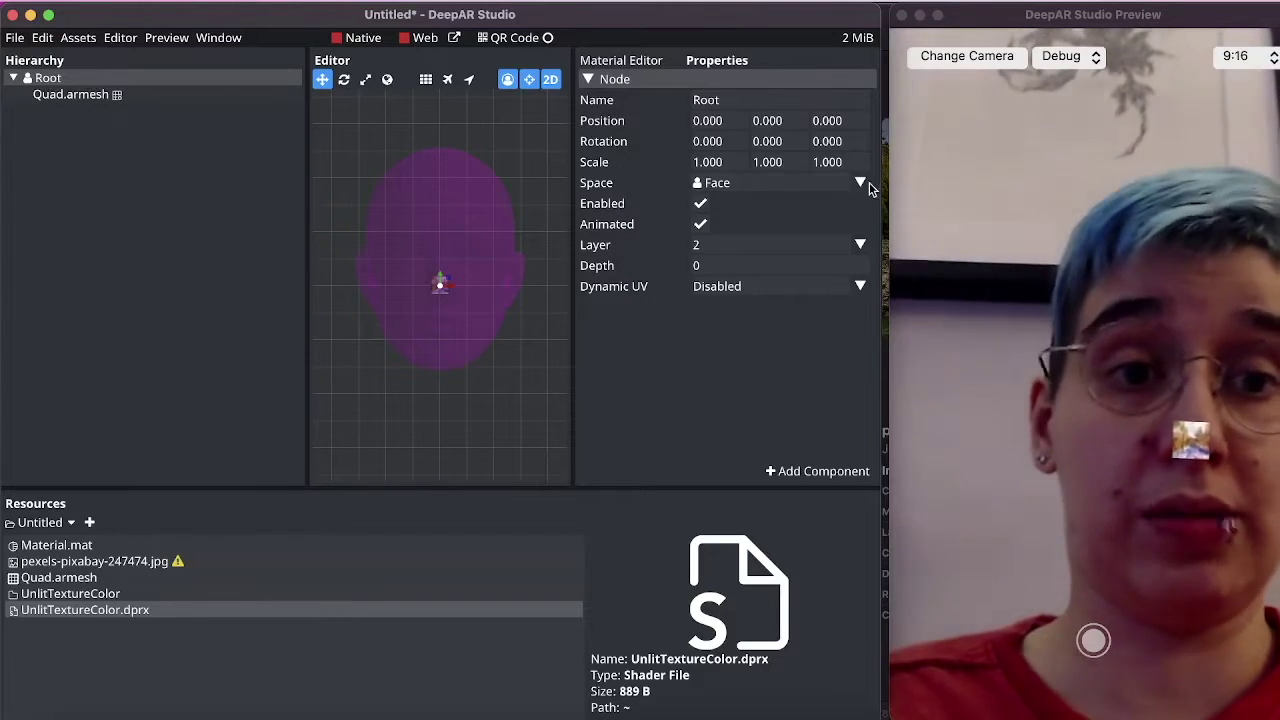
left_click(857, 185)
Set Root's Space to Camera, keeping the quad's Z position at 0
left_click(797, 220)
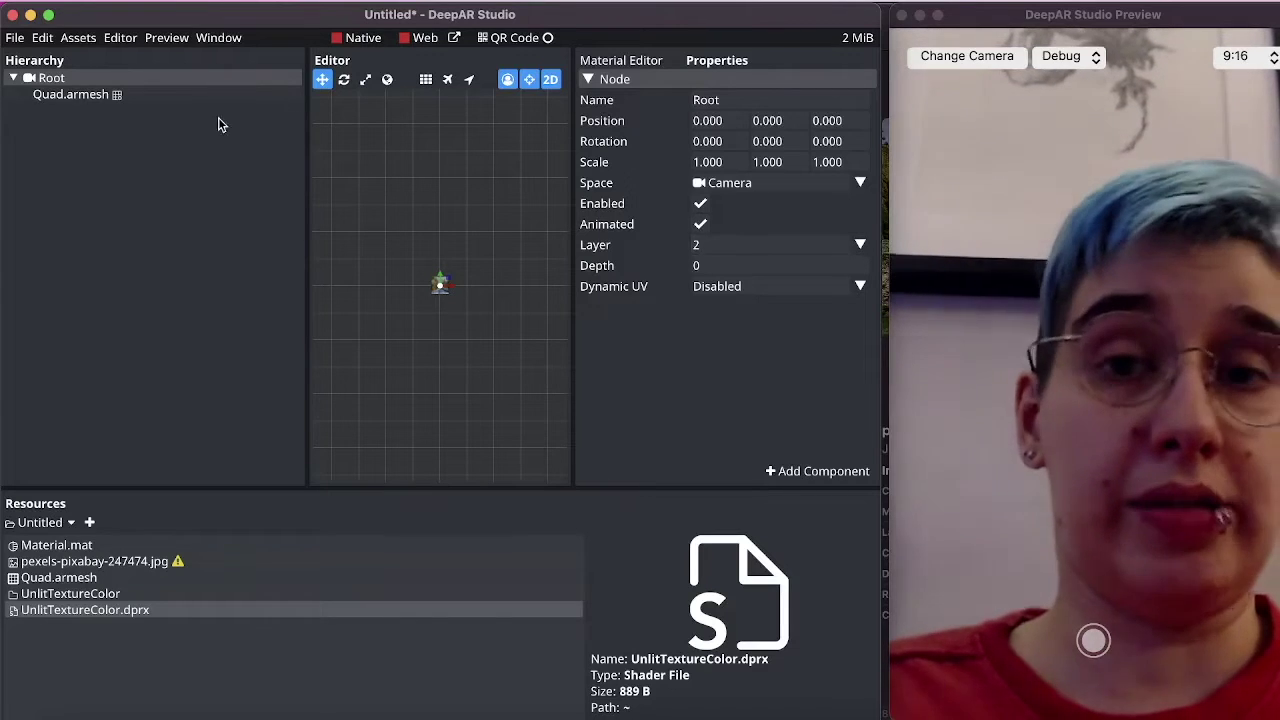
left_click(163, 94)
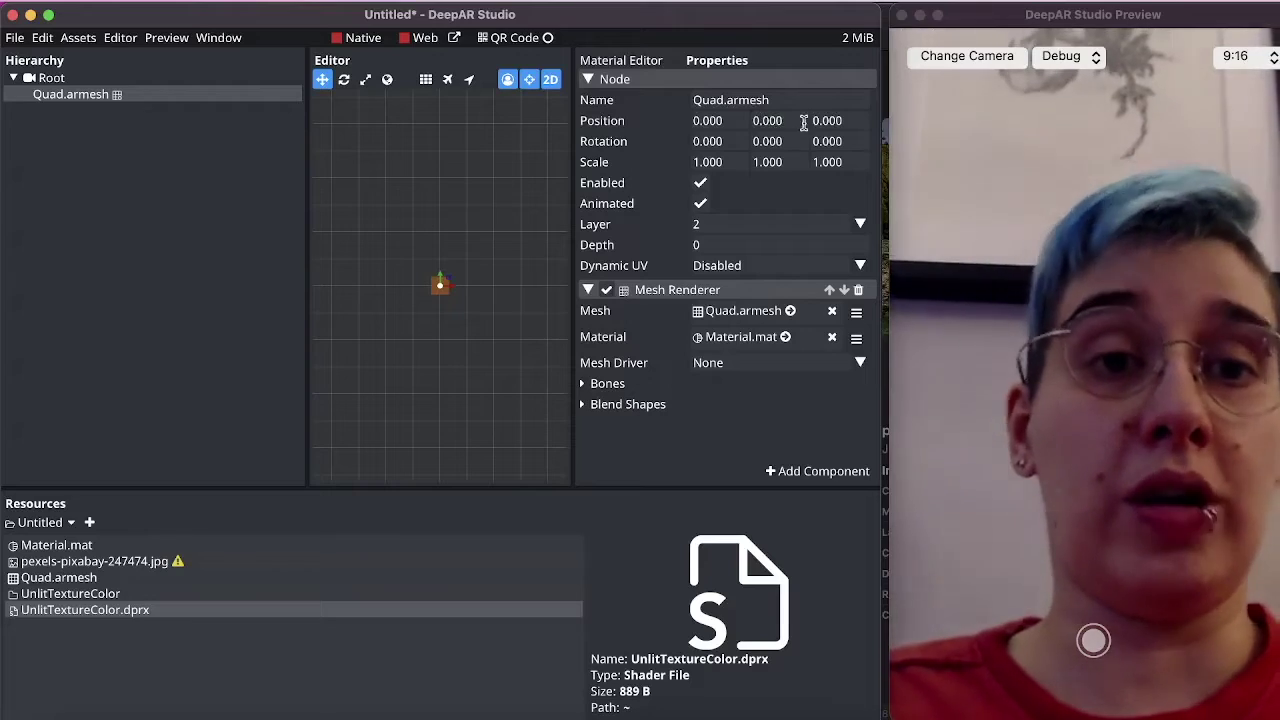
key("Return")
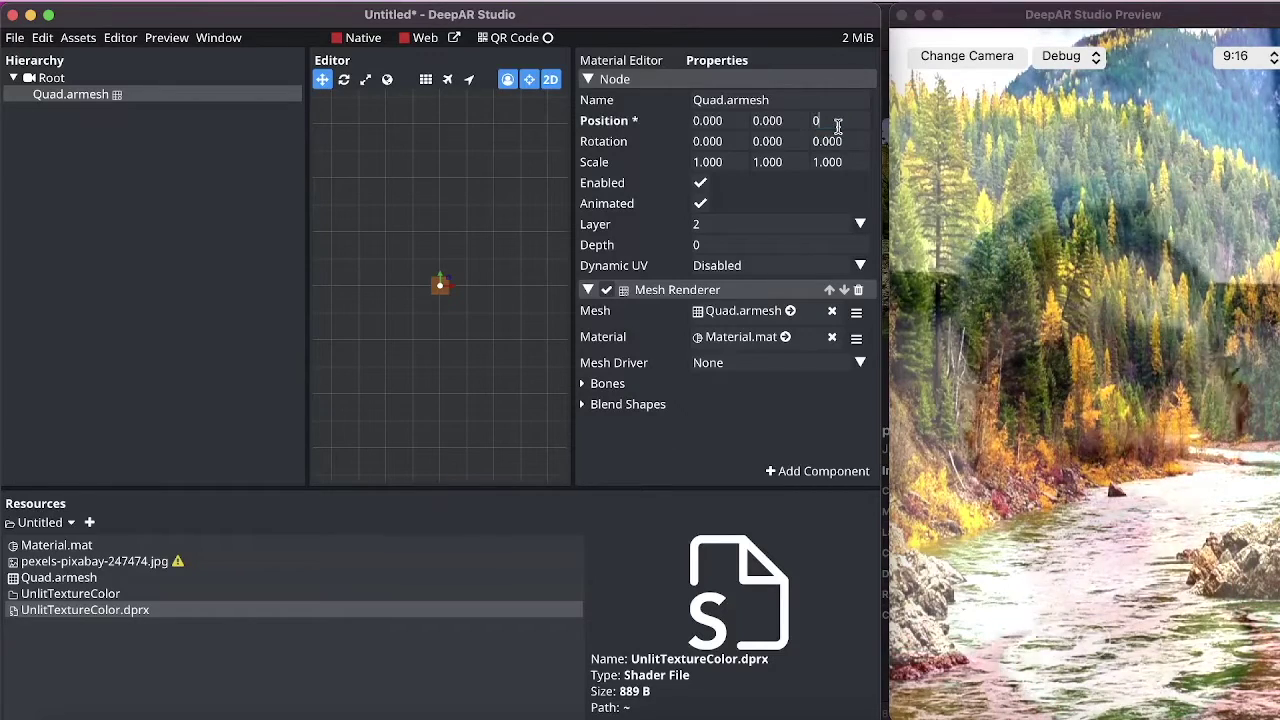
key("Return")
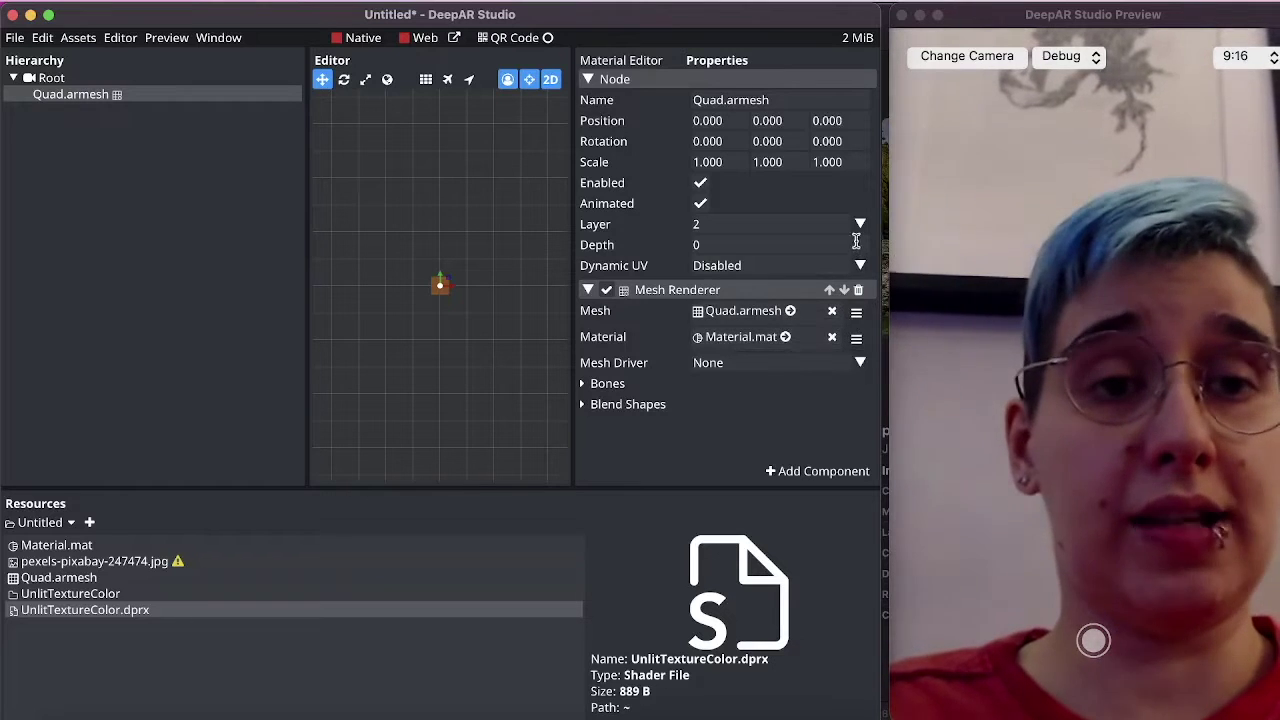
Put Quad.armesh on the Overlay 1 layer so the photo covers the preview
left_click(861, 225)
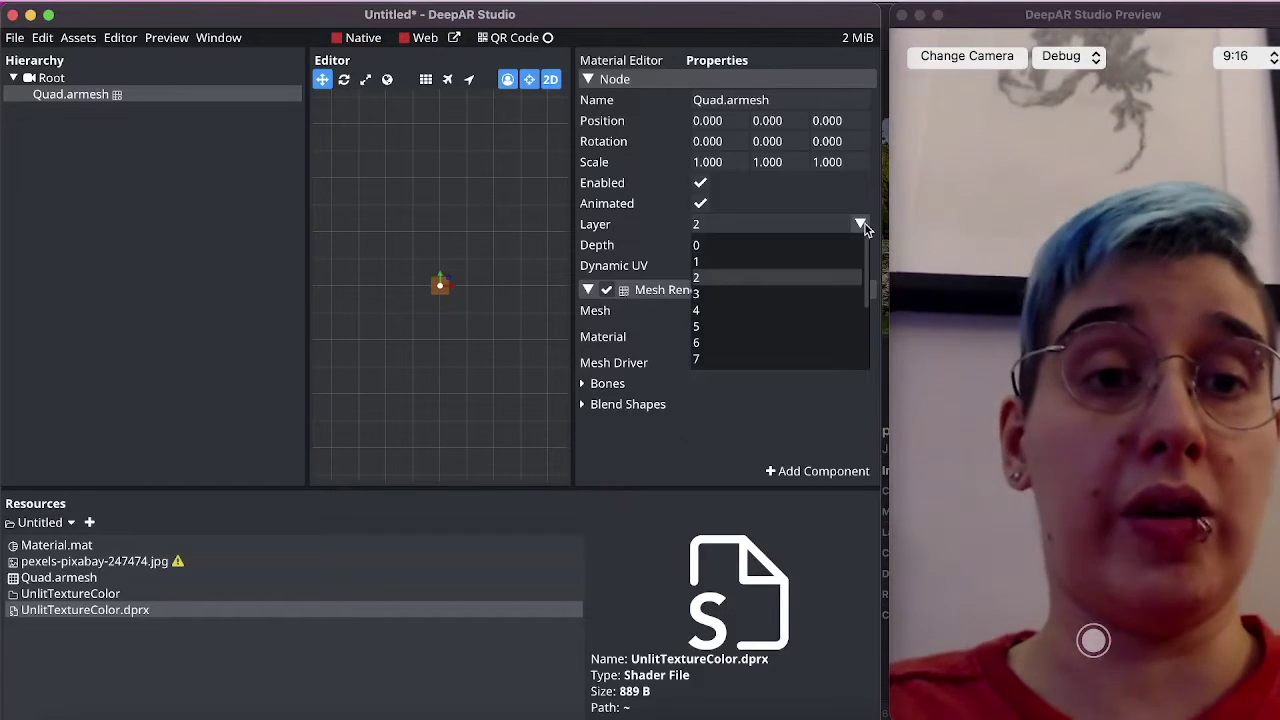
scroll(757, 322, "down", 5)
left_click(745, 319)
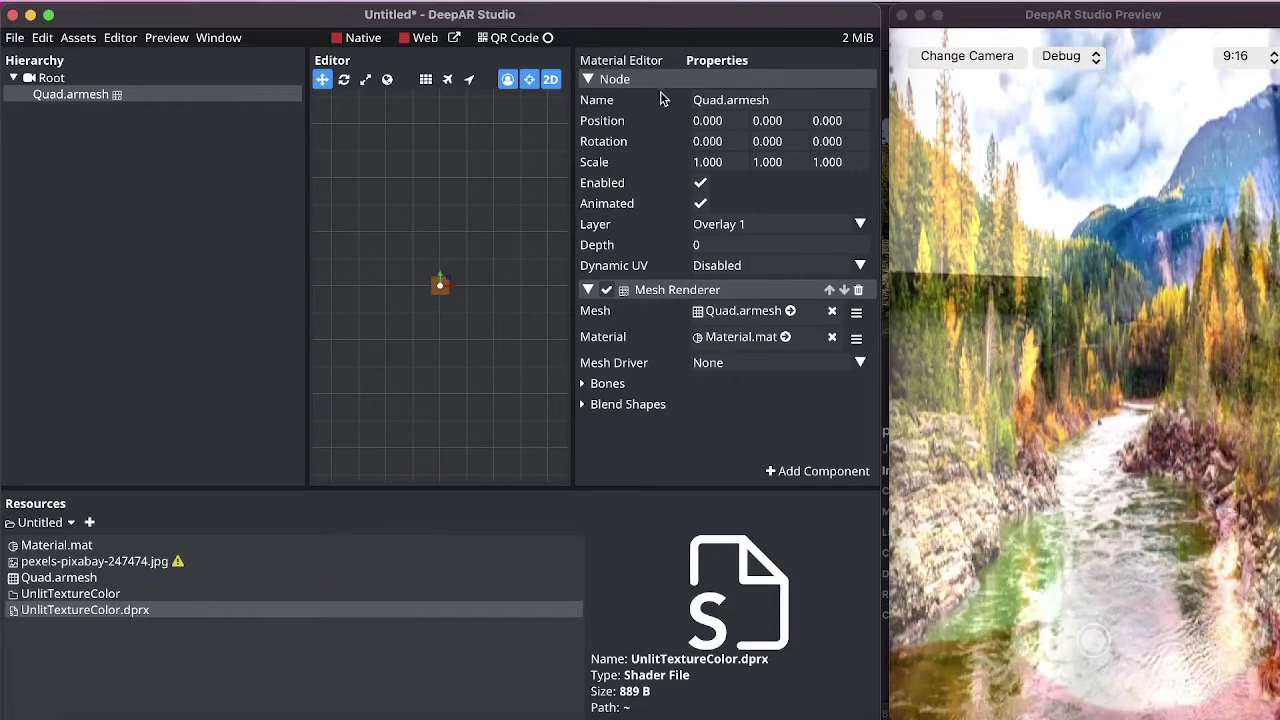
left_click(828, 120)
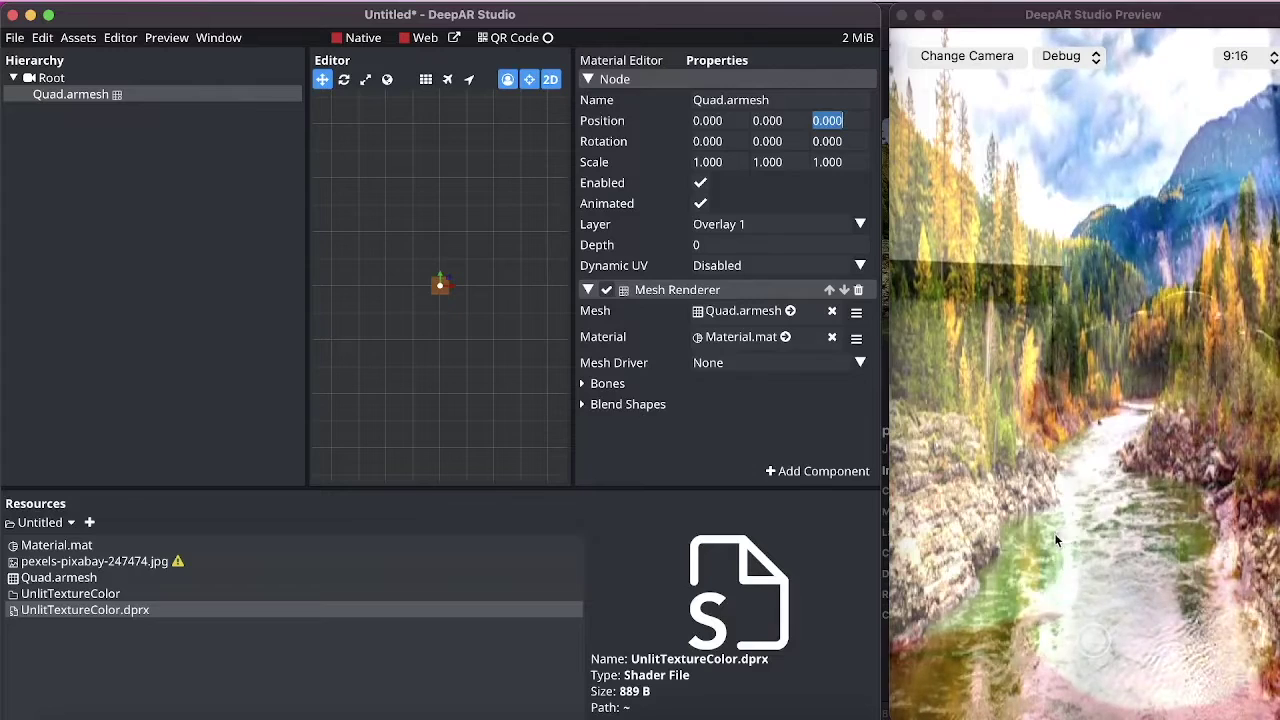
left_click(906, 380)
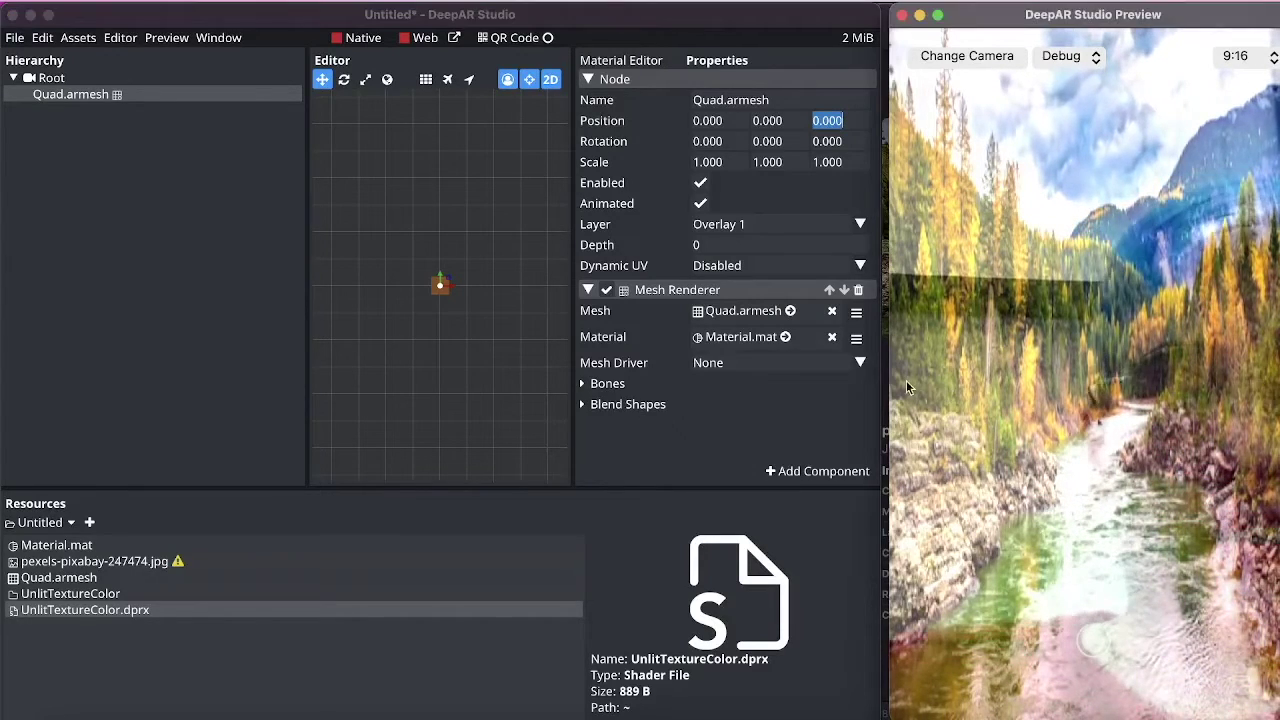
left_click_drag(888, 387, 862, 381)
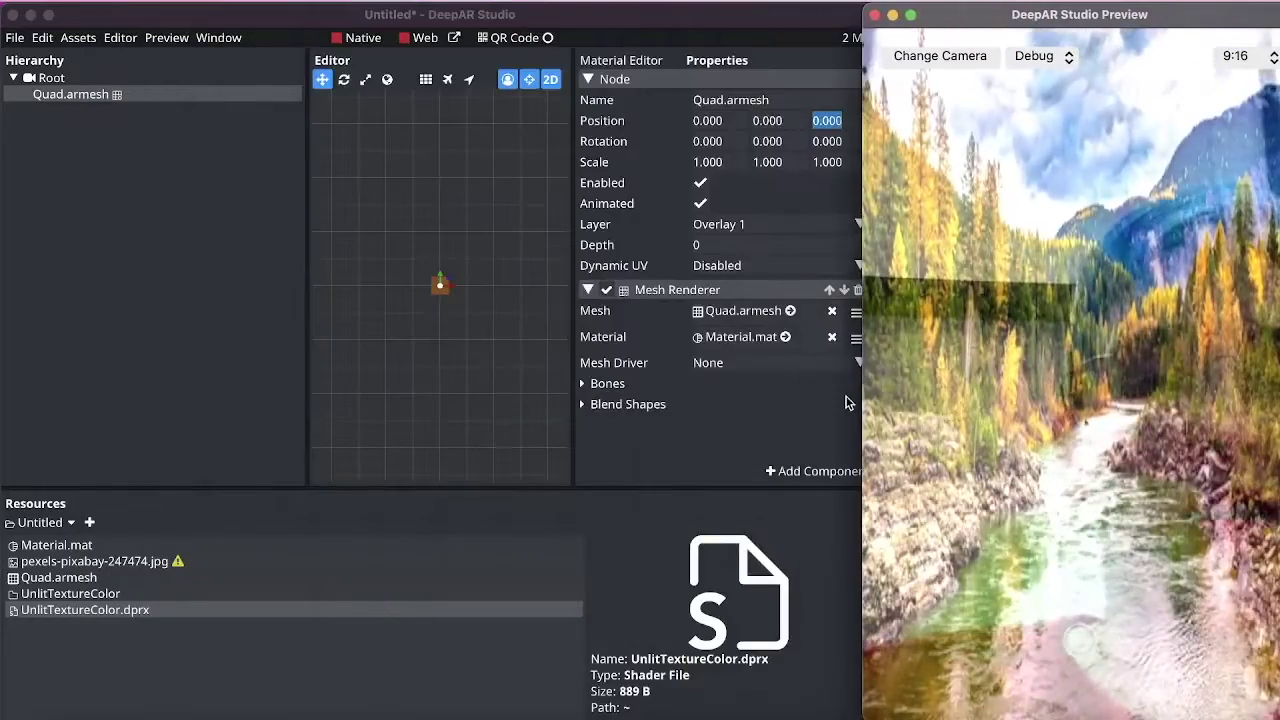
left_click(775, 418)
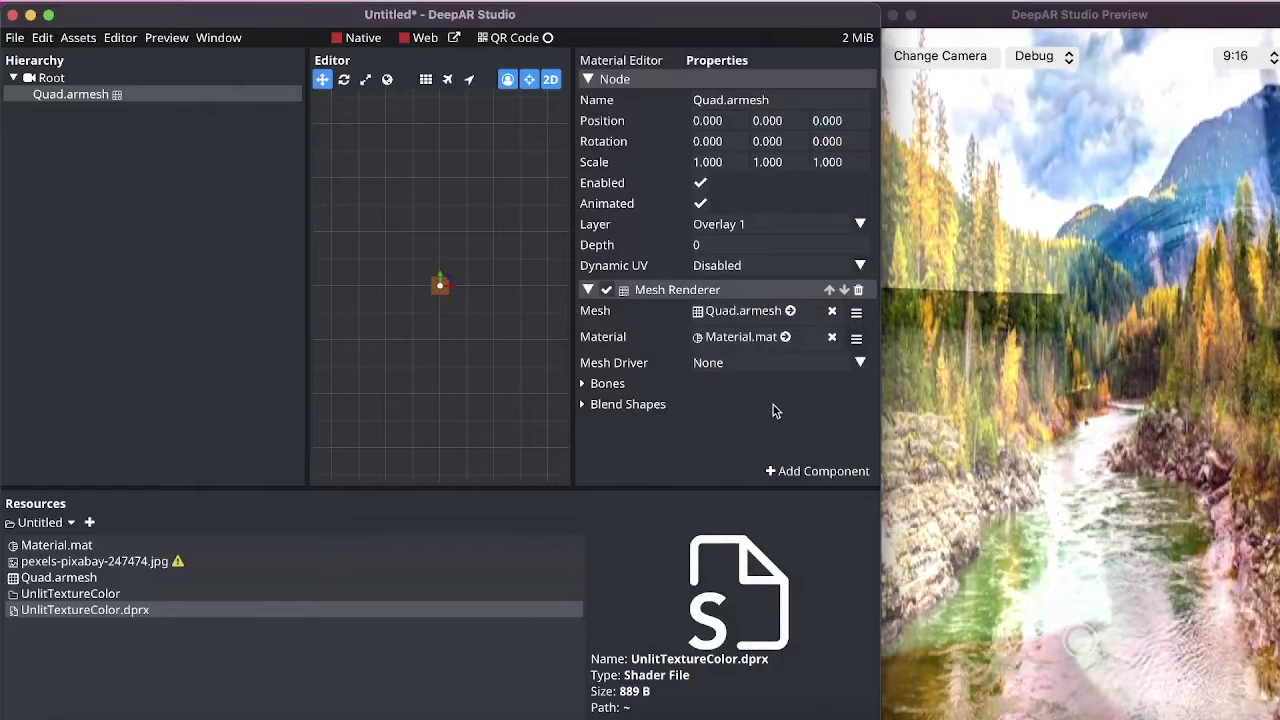
Add a Keep Texture Aspect Ratio component to the quad and widen the Preview window
left_click(776, 475)
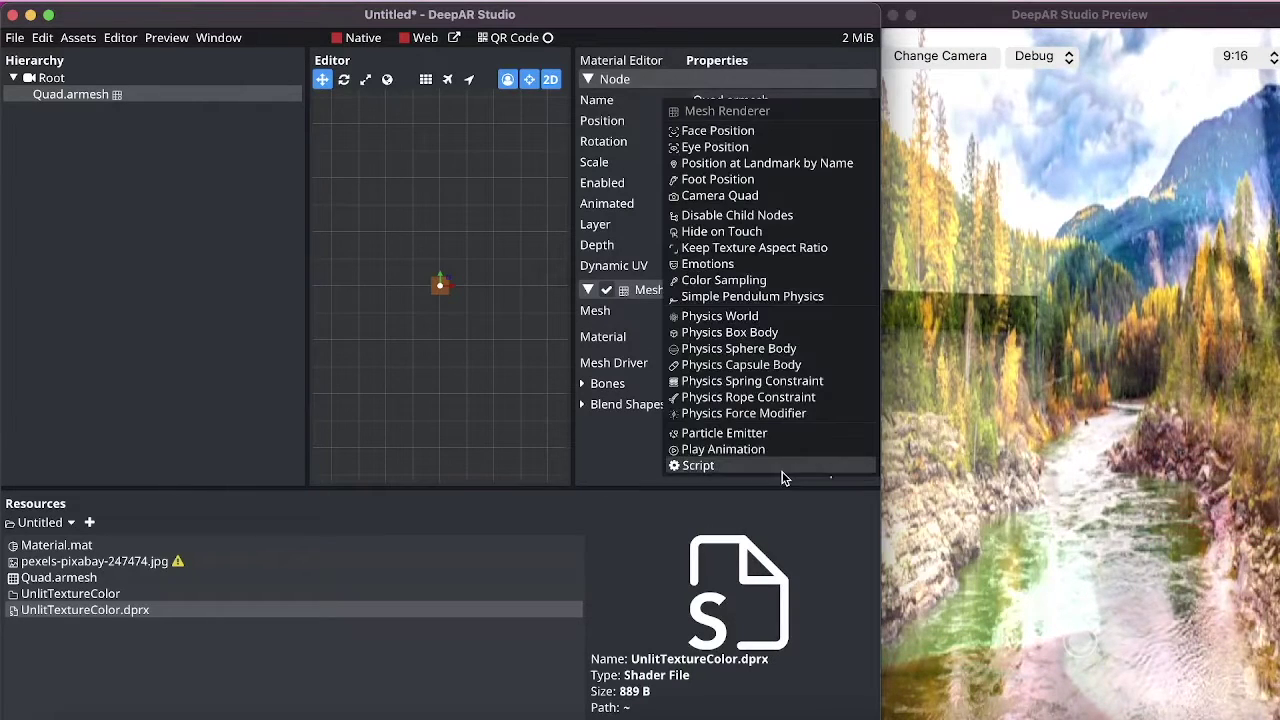
left_click(745, 247)
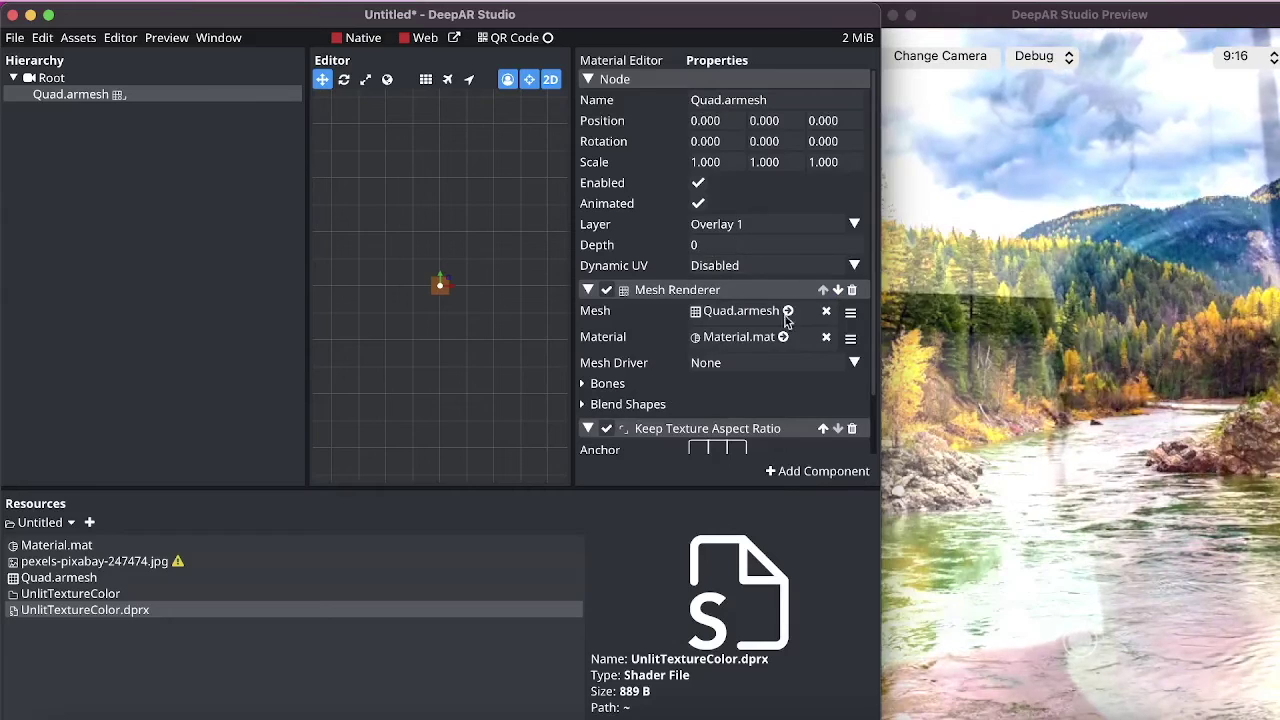
scroll(762, 330, "down", 2)
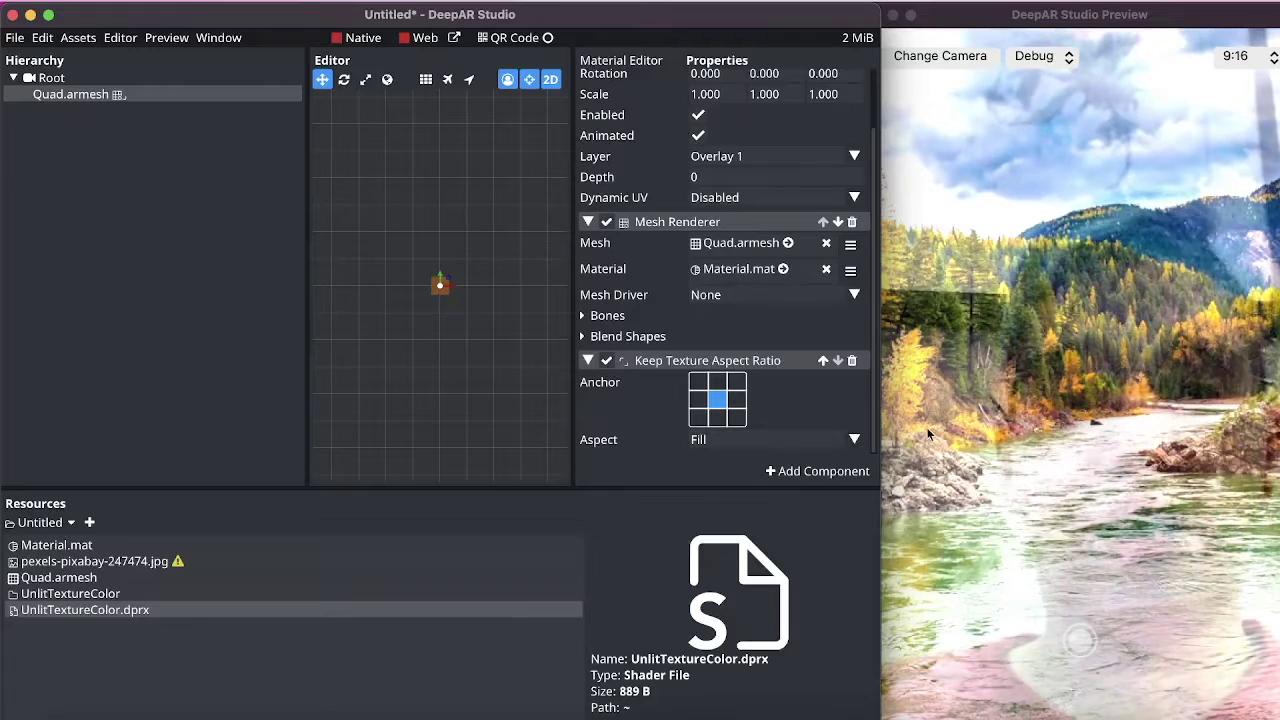
left_click_drag(877, 428, 712, 412)
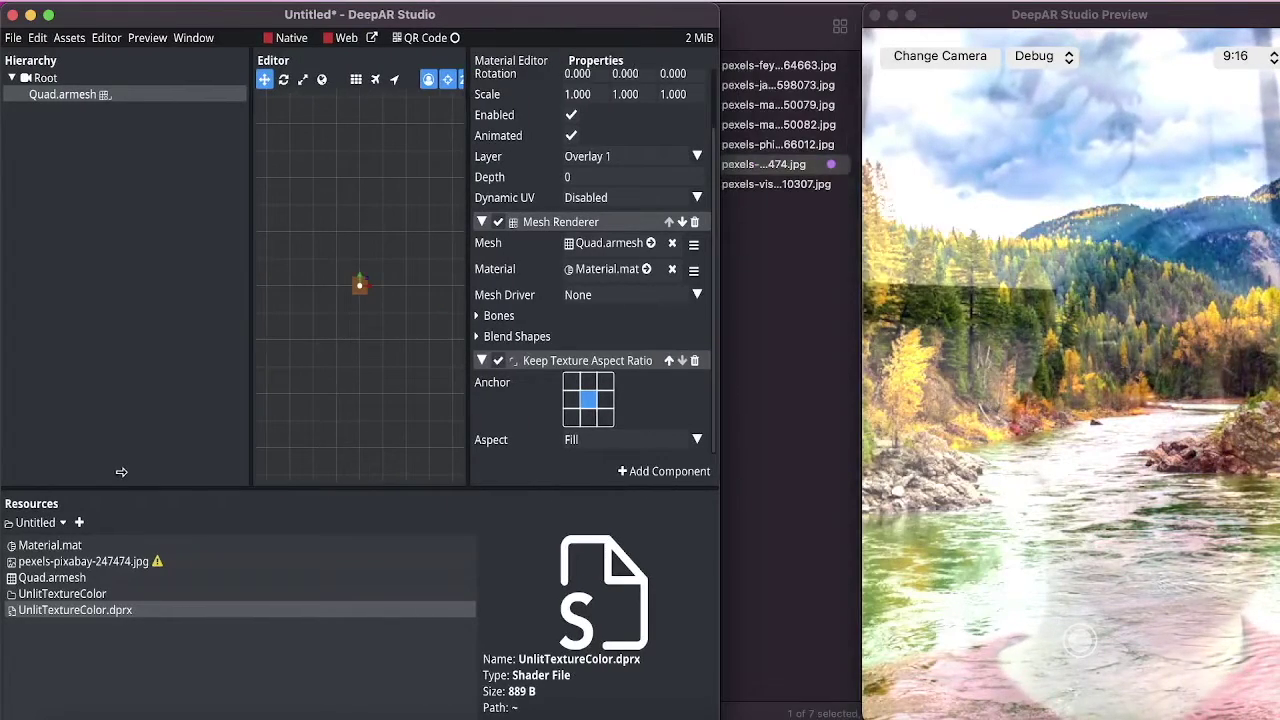
left_click_drag(861, 397, 737, 270)
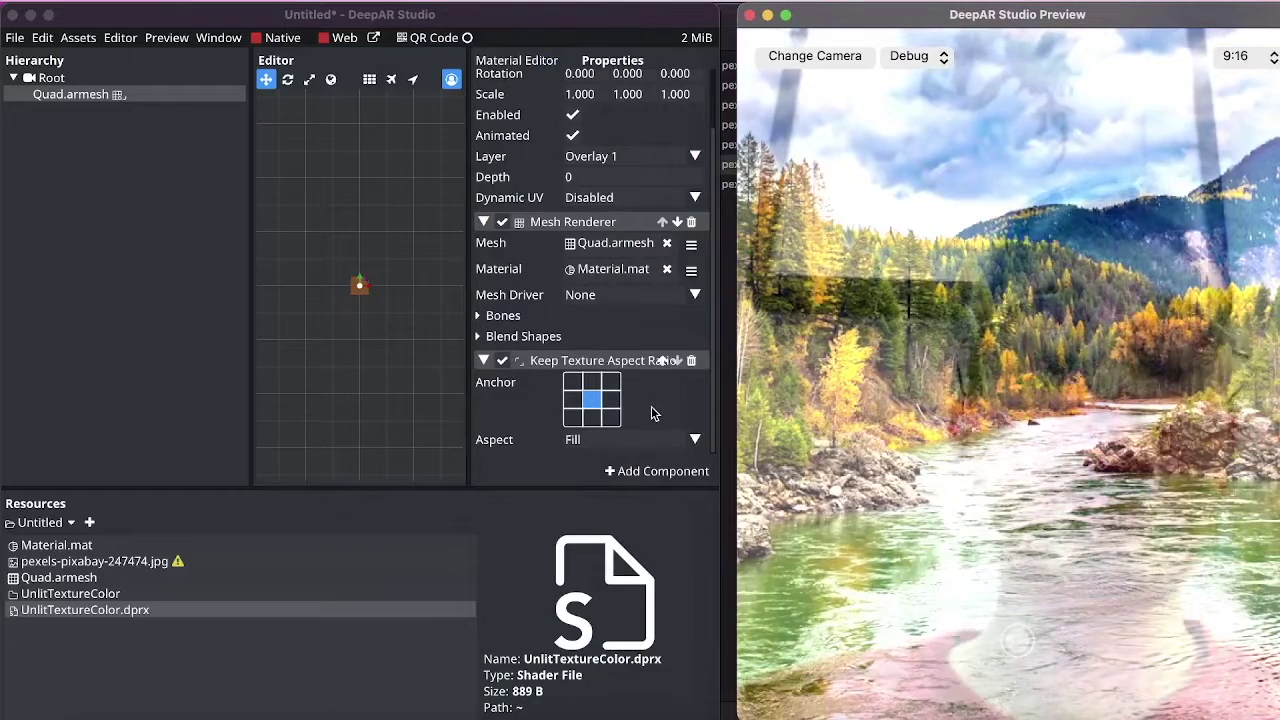
Change the Keep Texture Aspect Ratio aspect from Fill to Fit
left_click(695, 440)
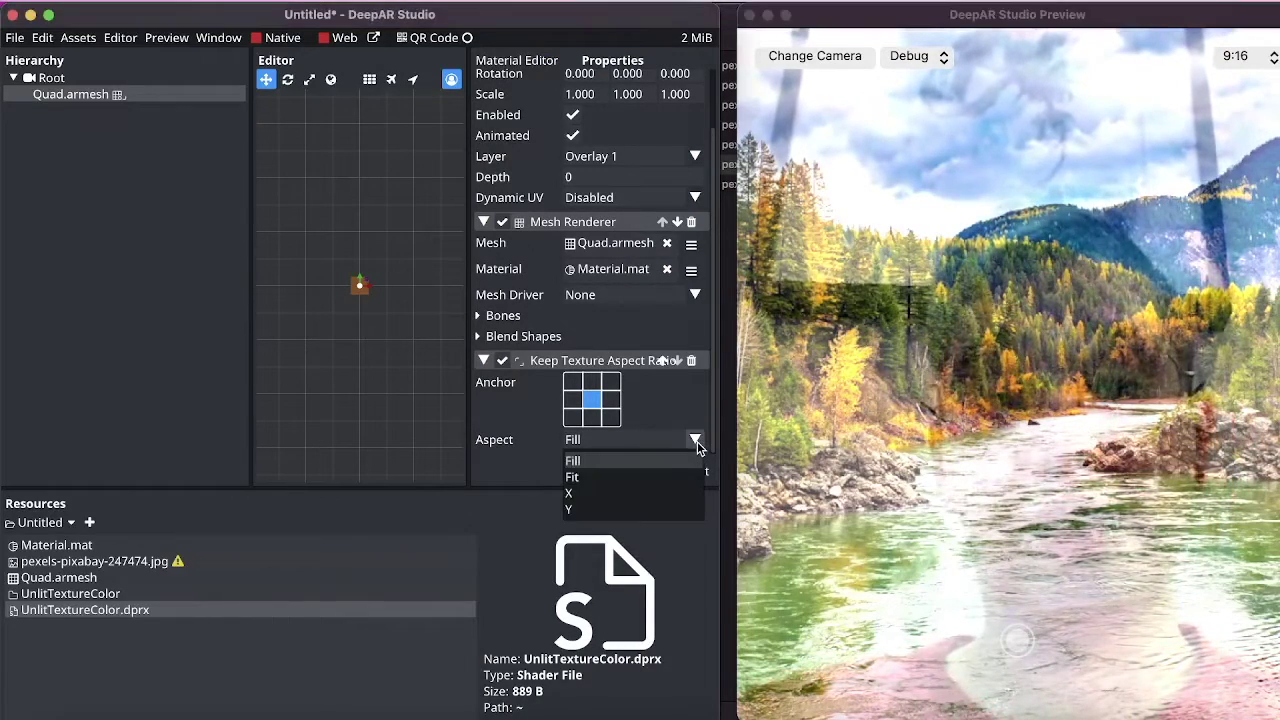
left_click(610, 478)
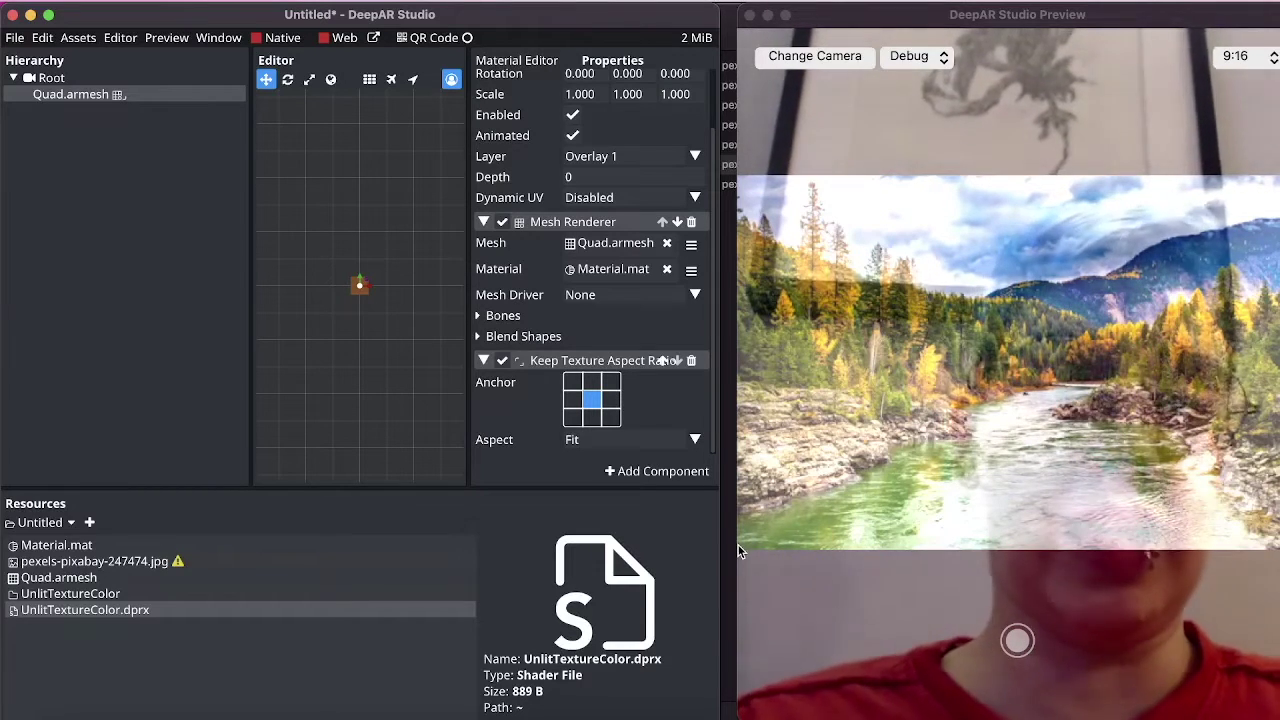
scroll(588, 120, "up", 3)
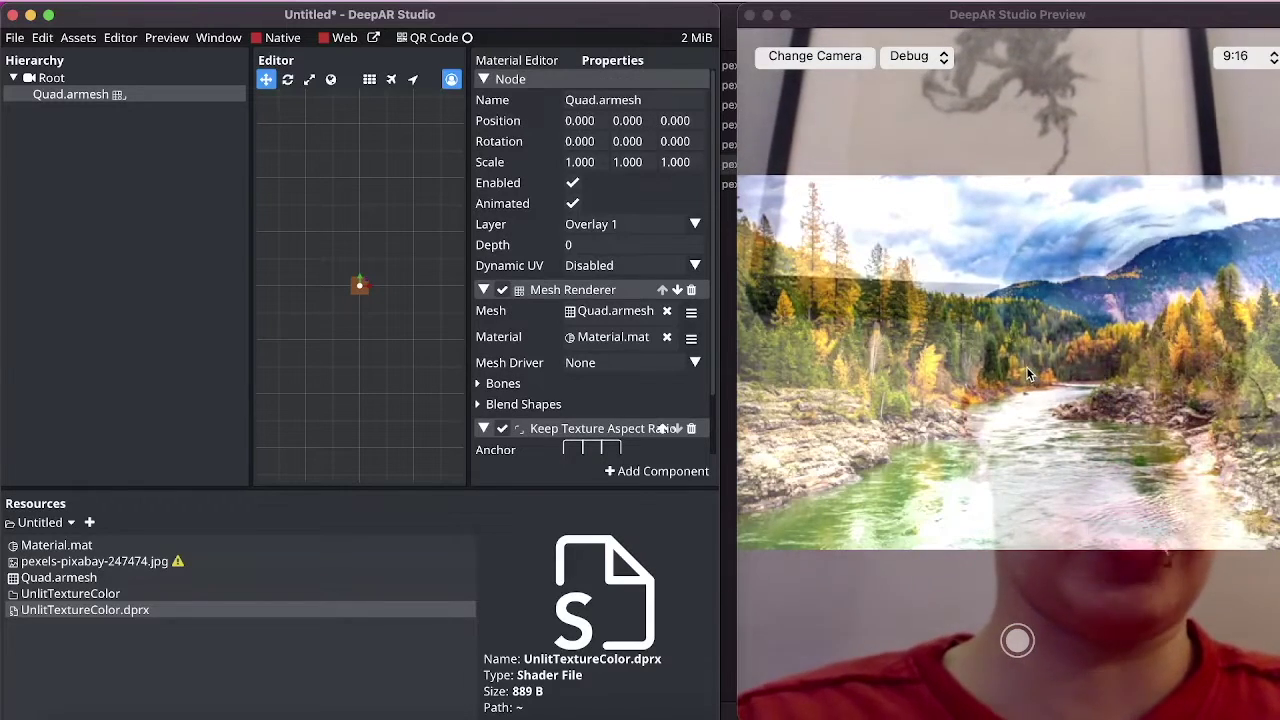
scroll(617, 385, "down", 3)
left_click(570, 419)
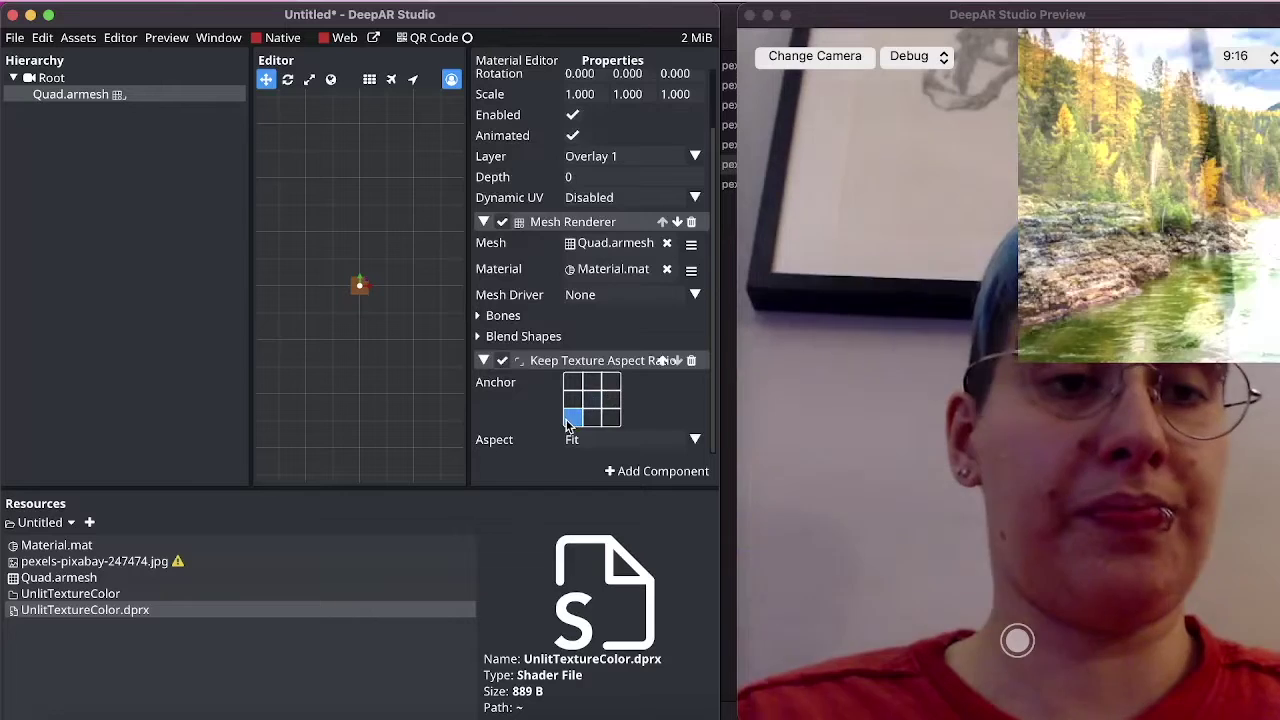
left_click(592, 418)
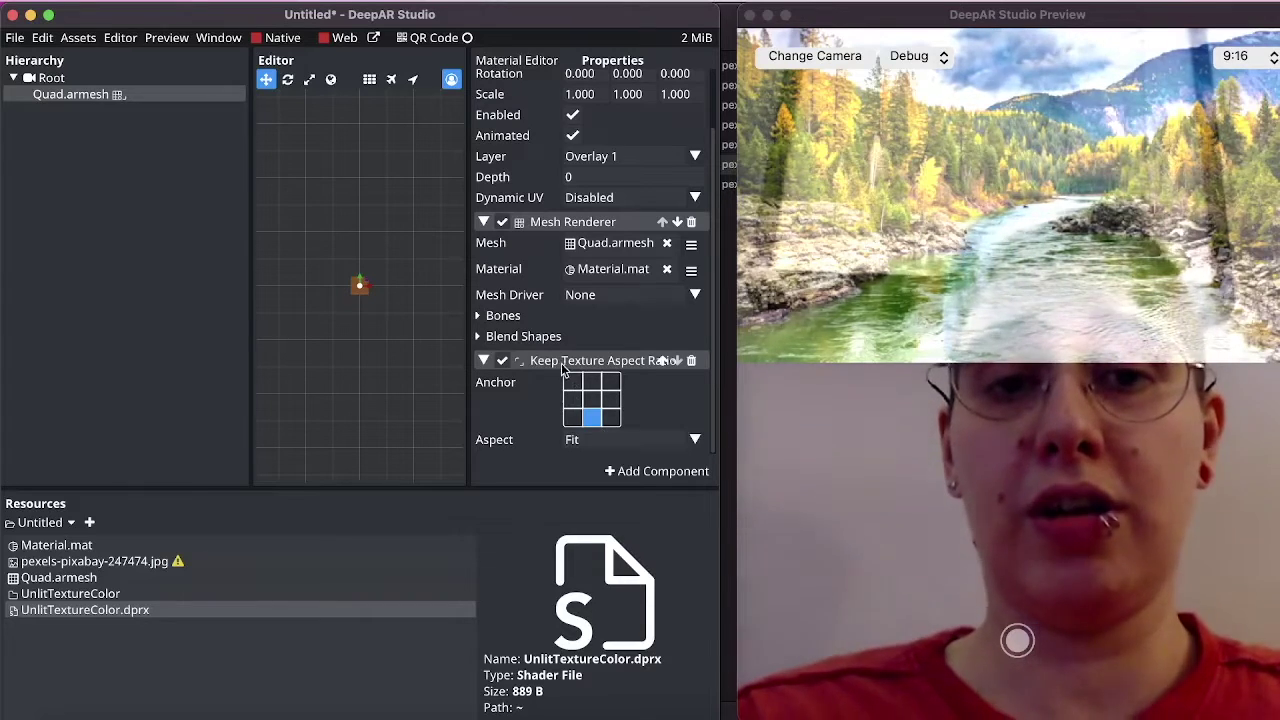
left_click(572, 400)
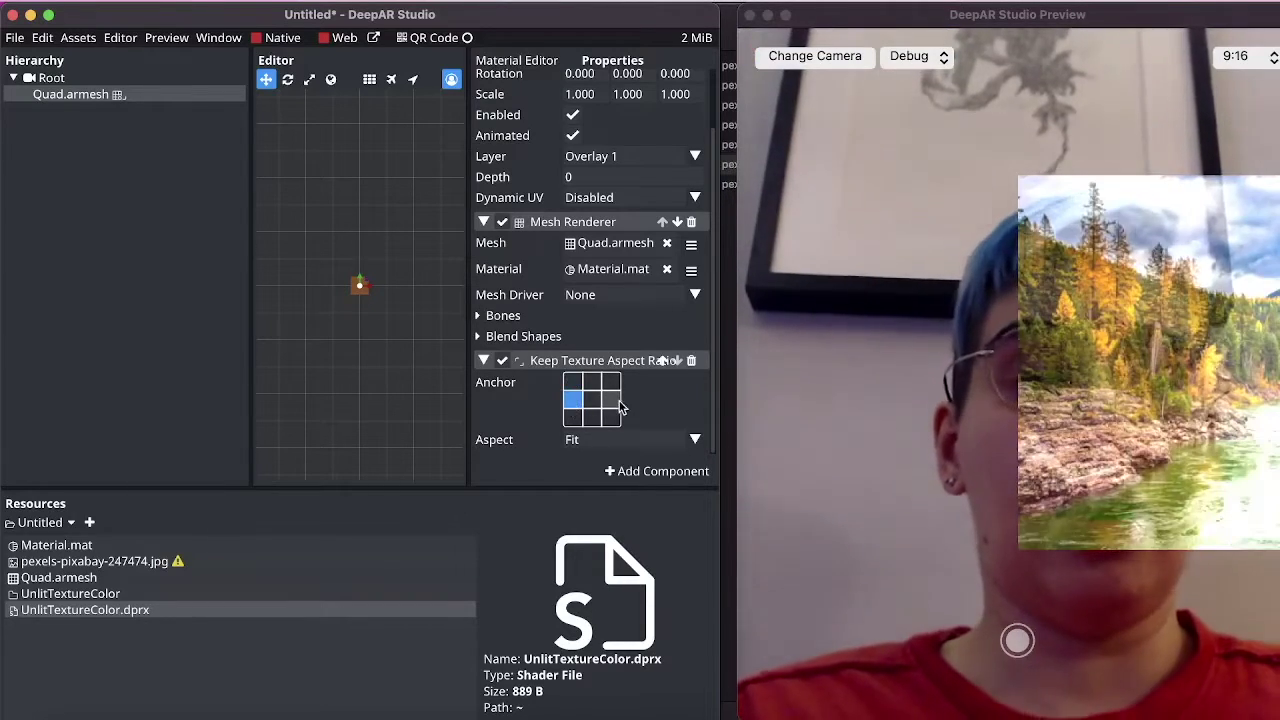
left_click(616, 400)
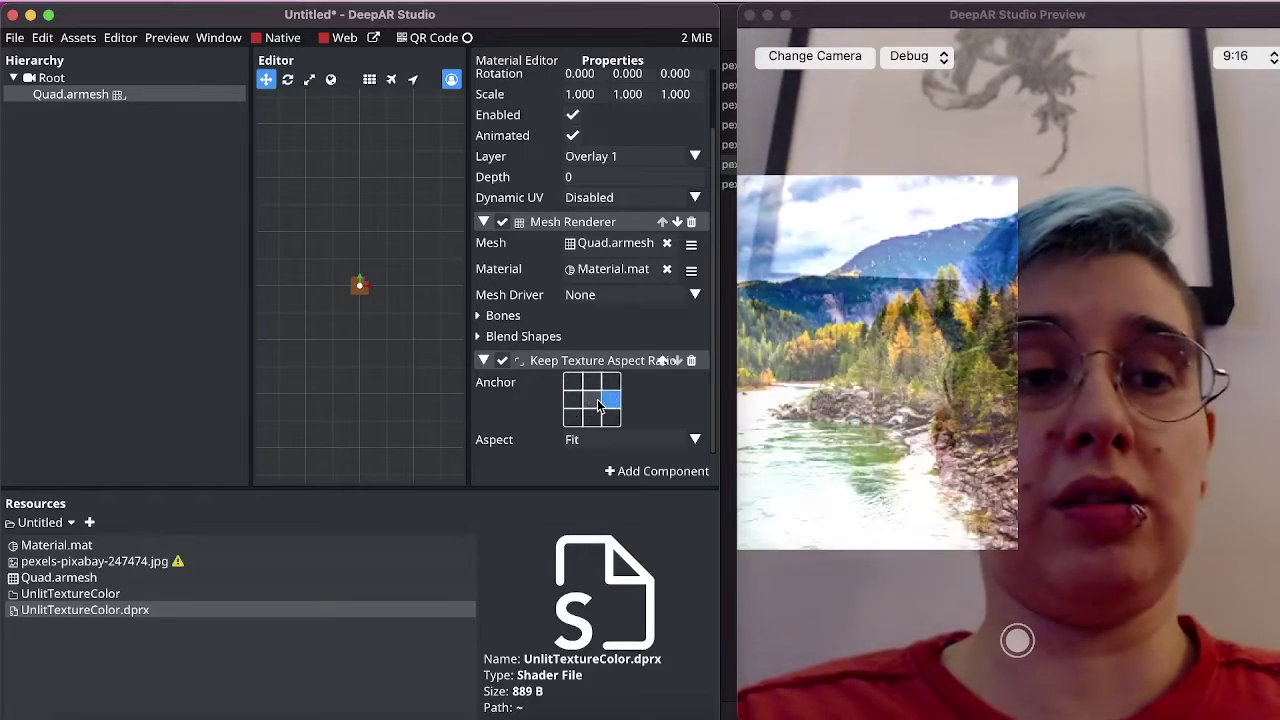
left_click(597, 400)
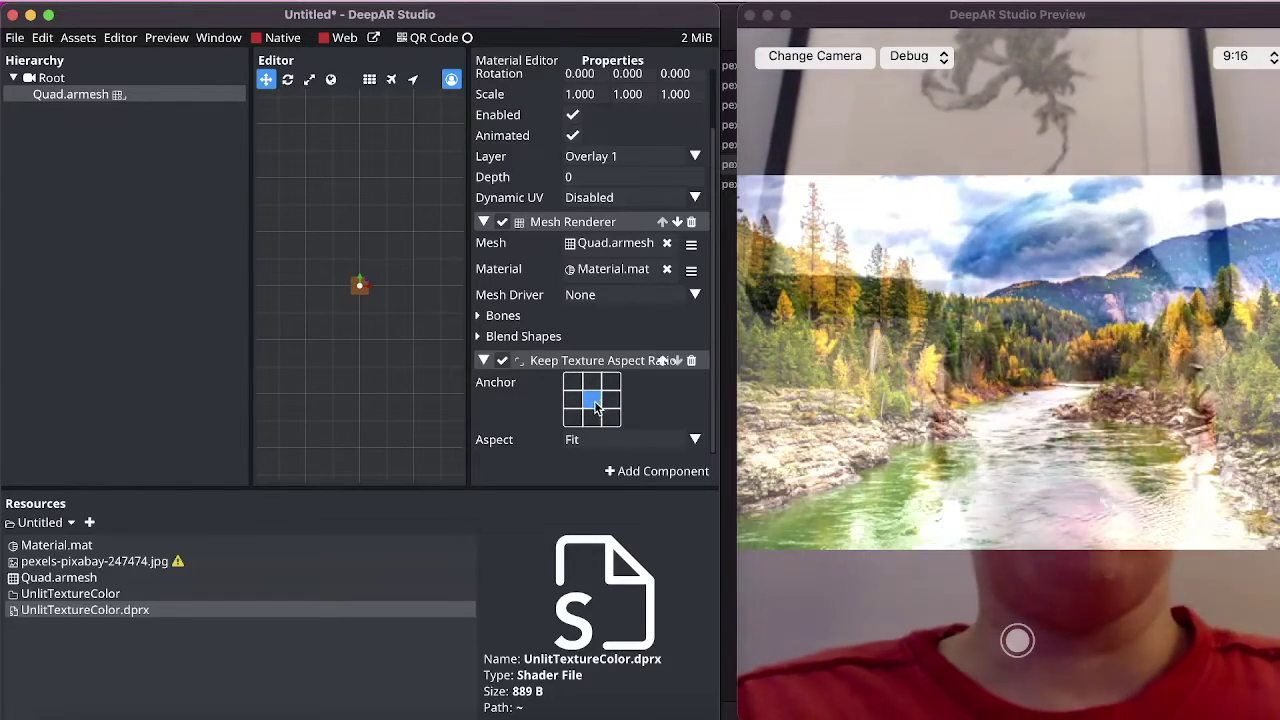
left_click(572, 417)
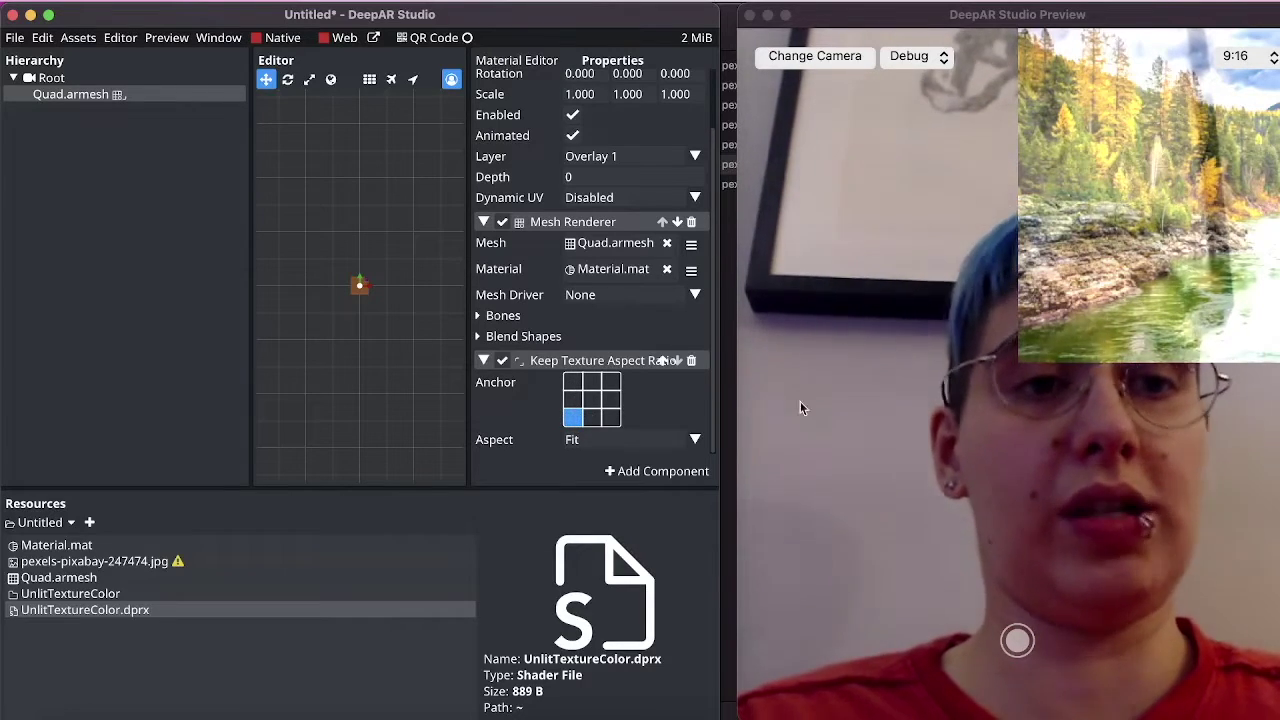
left_click(573, 382)
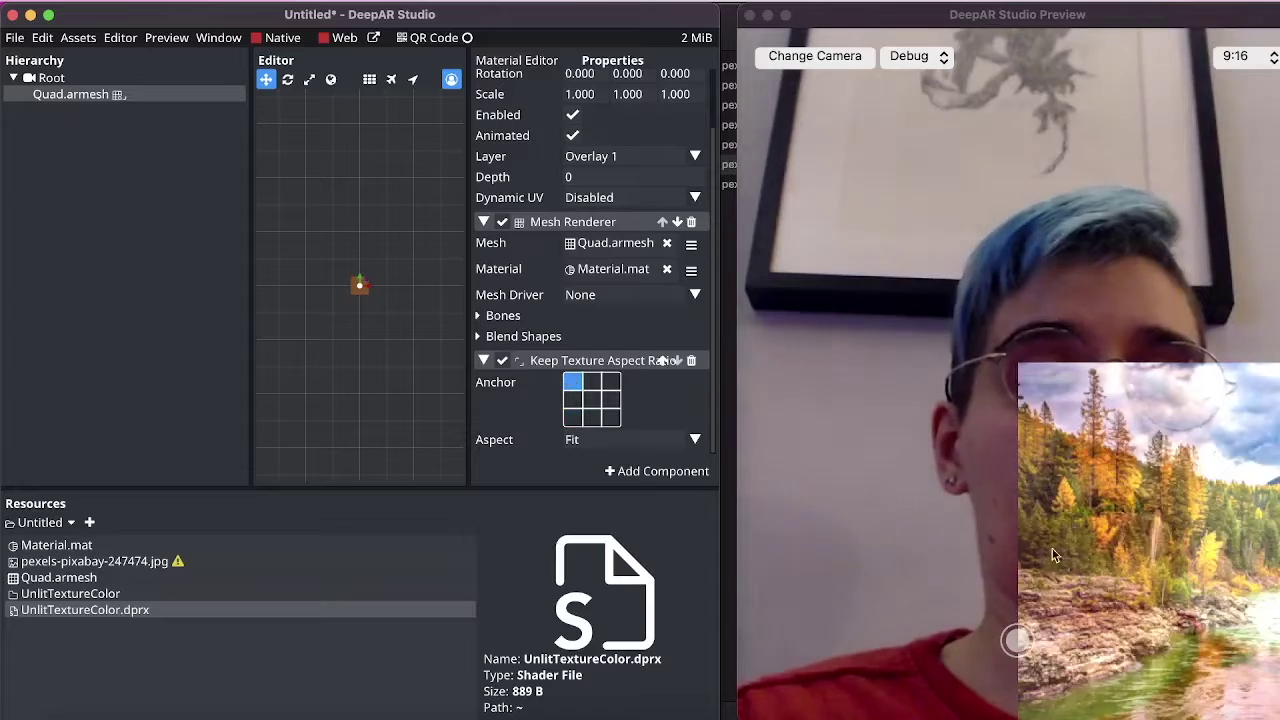
left_click(610, 382)
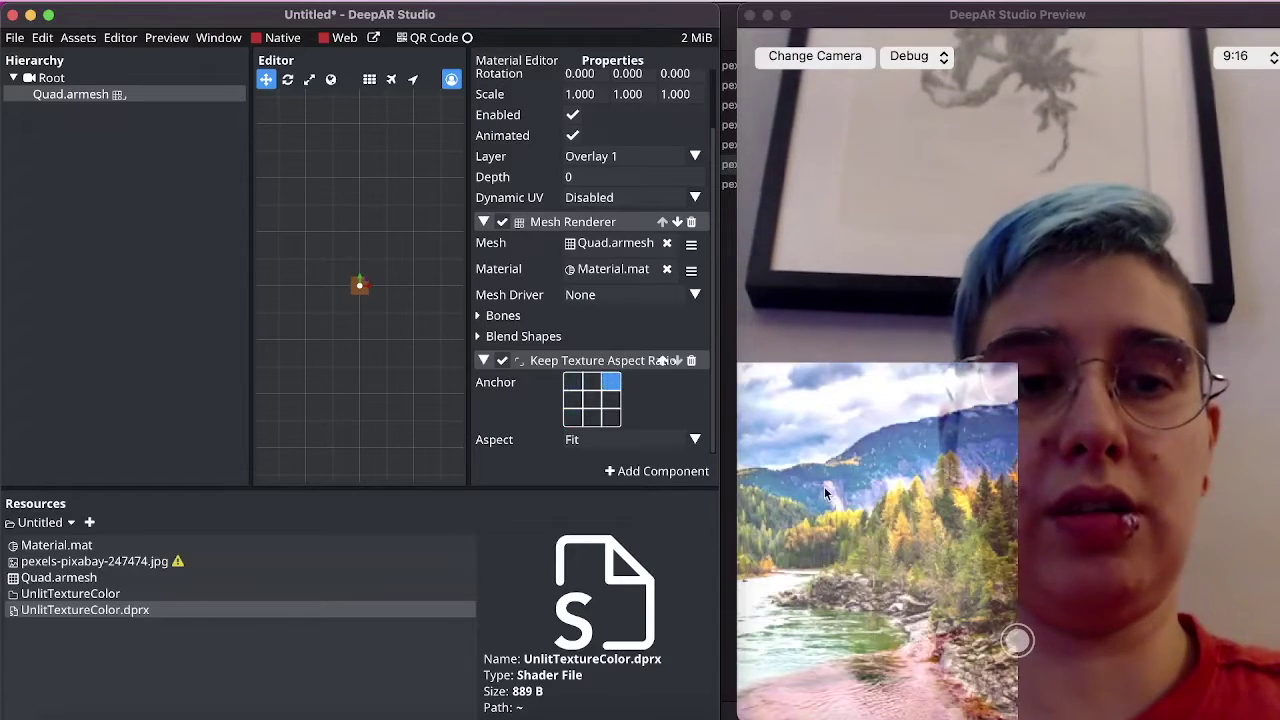
left_click(610, 420)
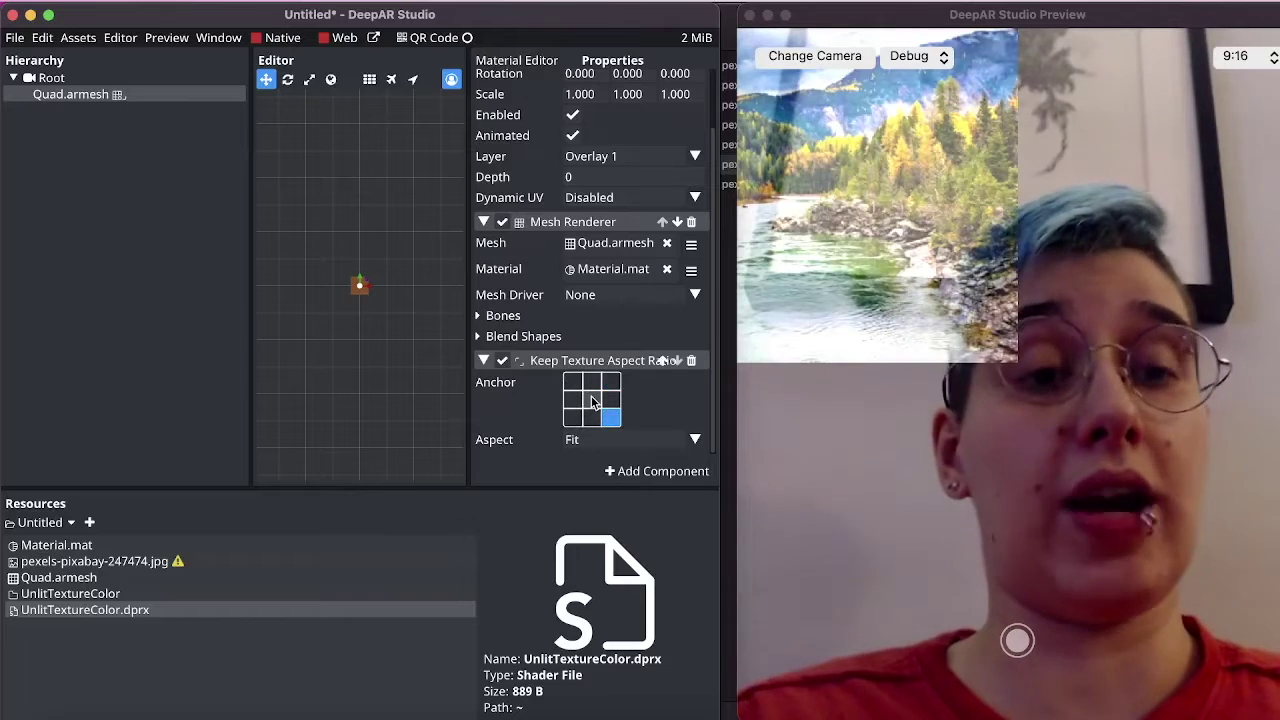
left_click(591, 400)
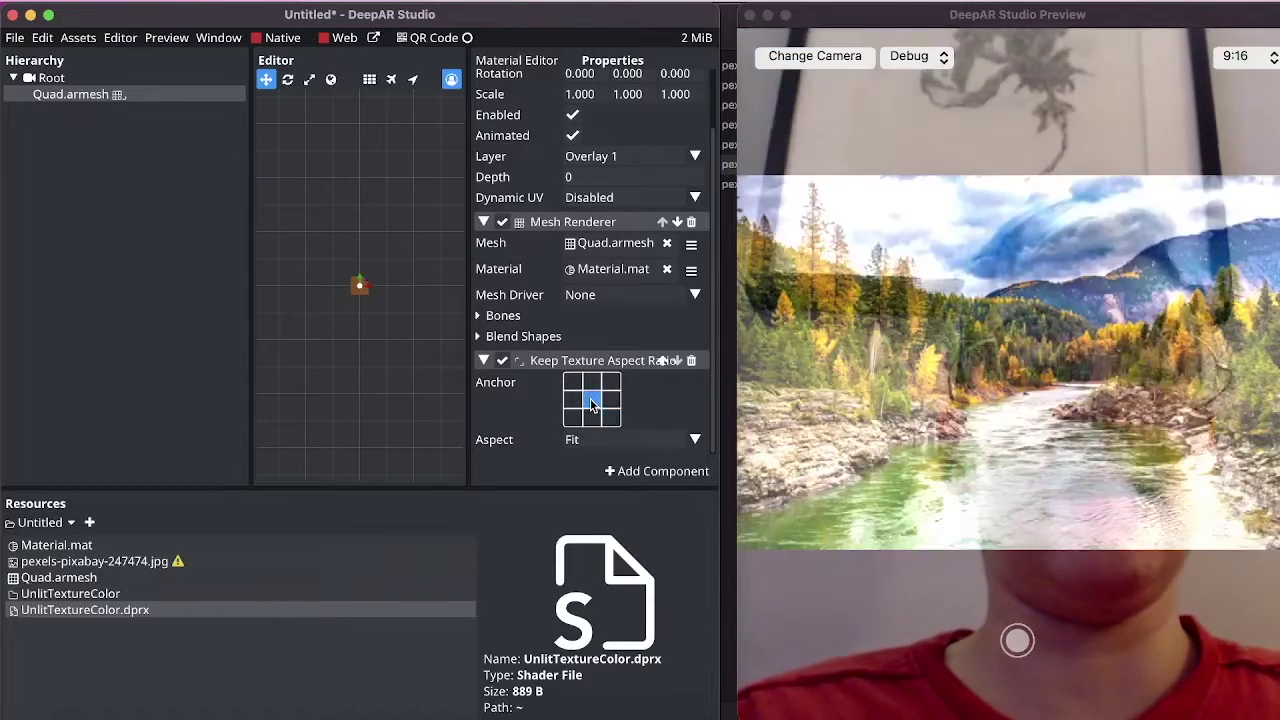
Try the Fill, X and Y aspect modes, leaving Y selected
left_click(695, 440)
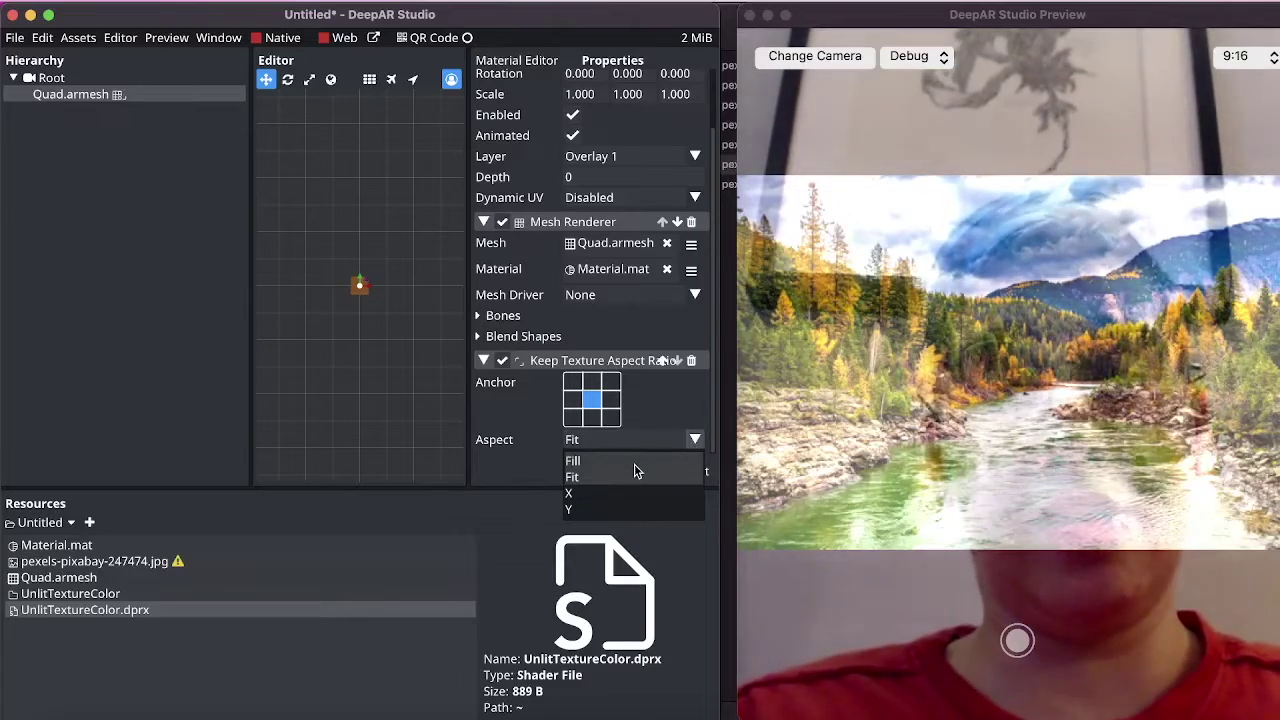
left_click(634, 464)
left_click(697, 443)
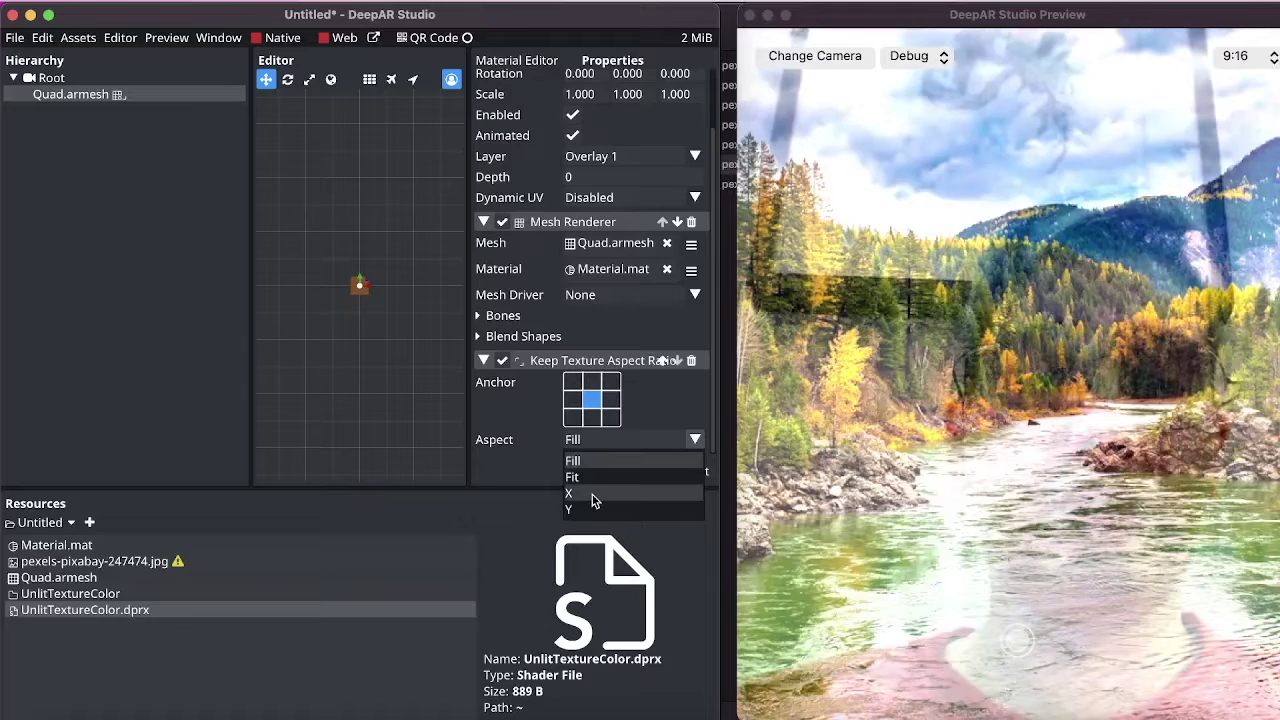
left_click(594, 494)
left_click(689, 441)
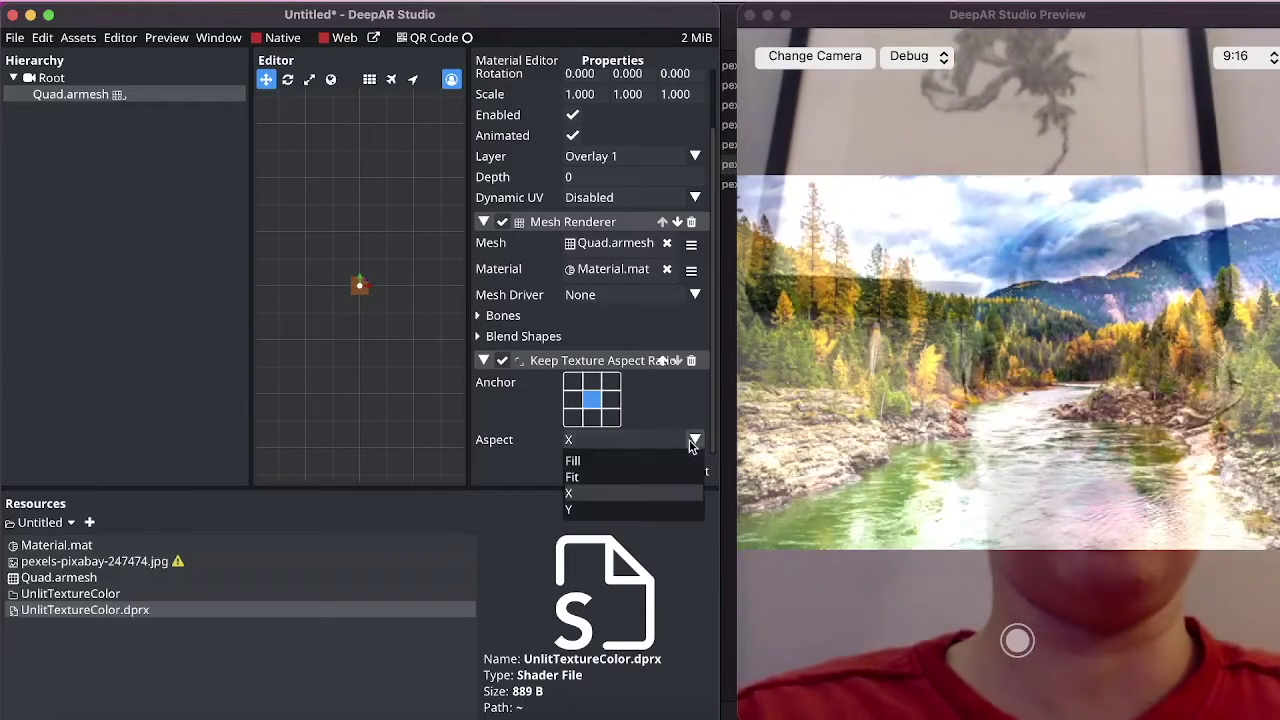
left_click(574, 509)
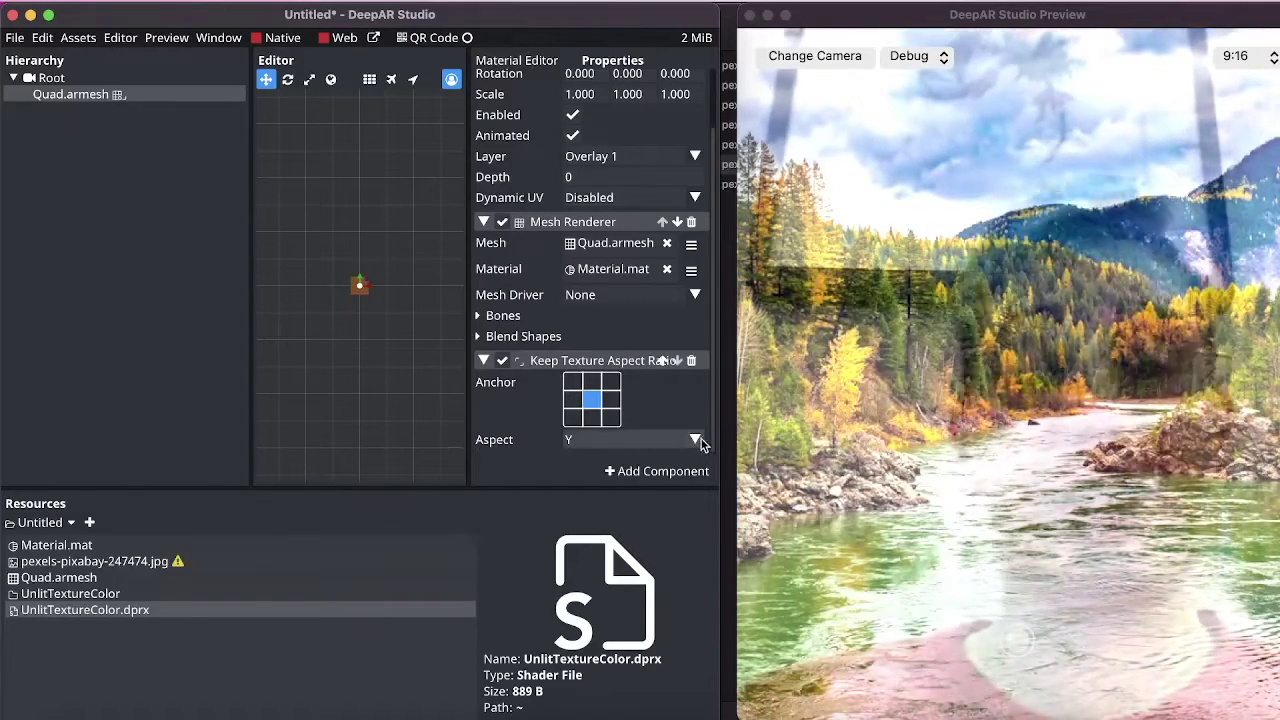
left_click(696, 441)
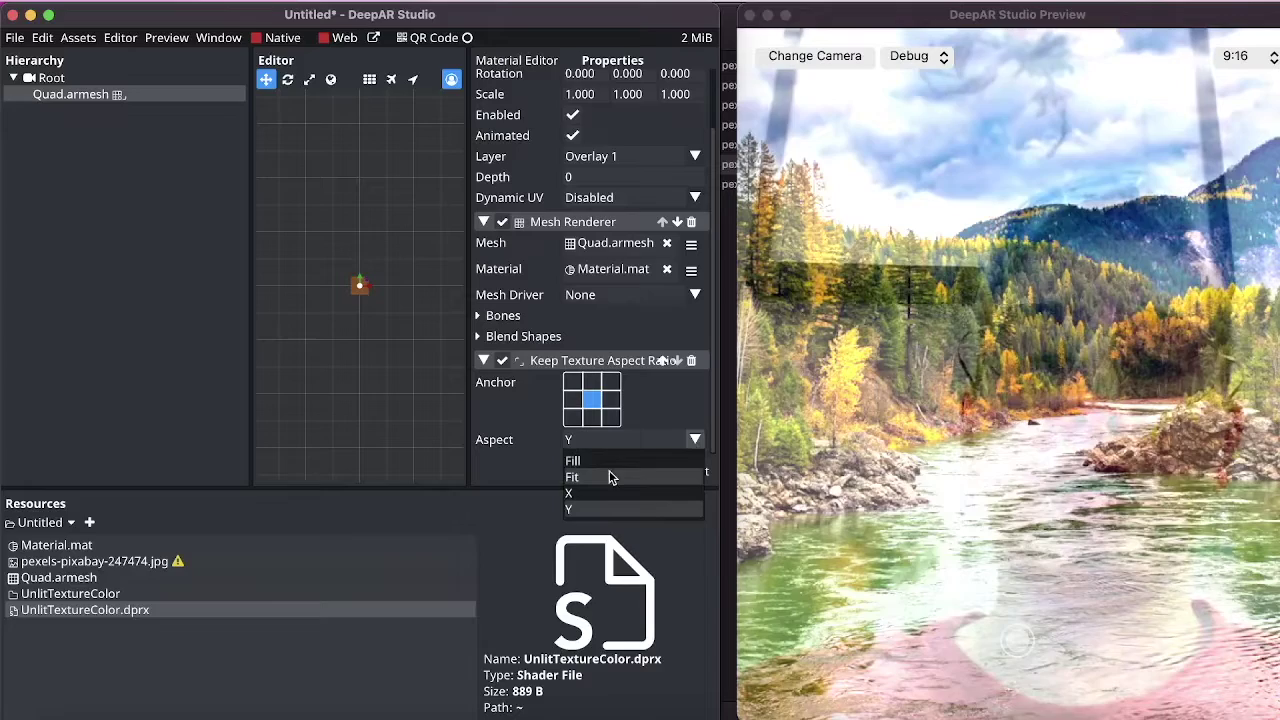